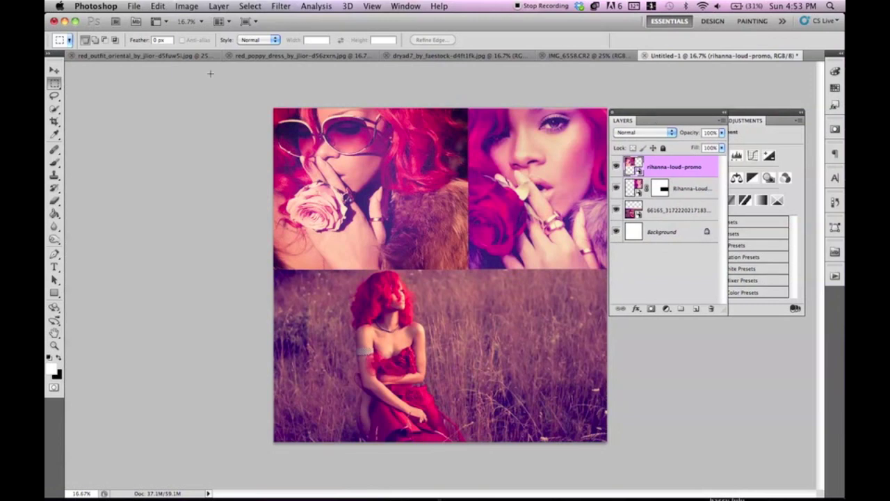
- Bring up the IMG_6558.CR2 photo with the Move tool active and shift the floating Layers and Adjustments palettes off the subject
{"action": "left_click", "coordinate": [55, 70]}
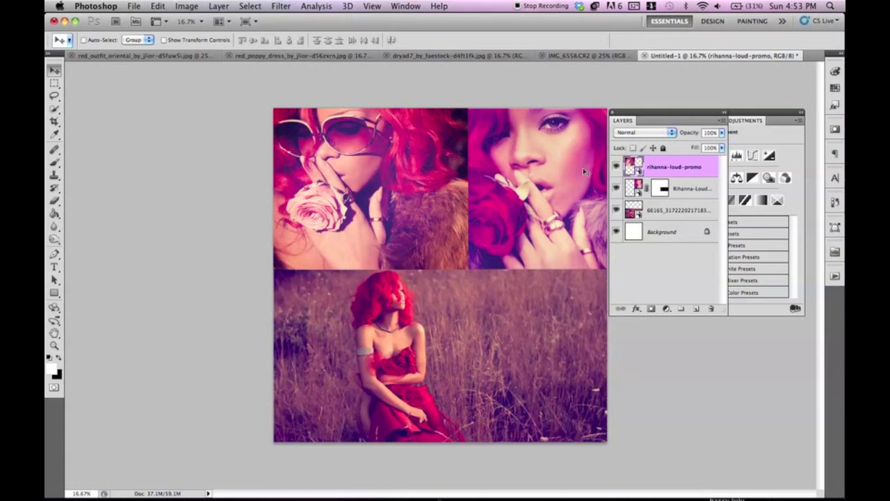
{"action": "left_click", "coordinate": [584, 56]}
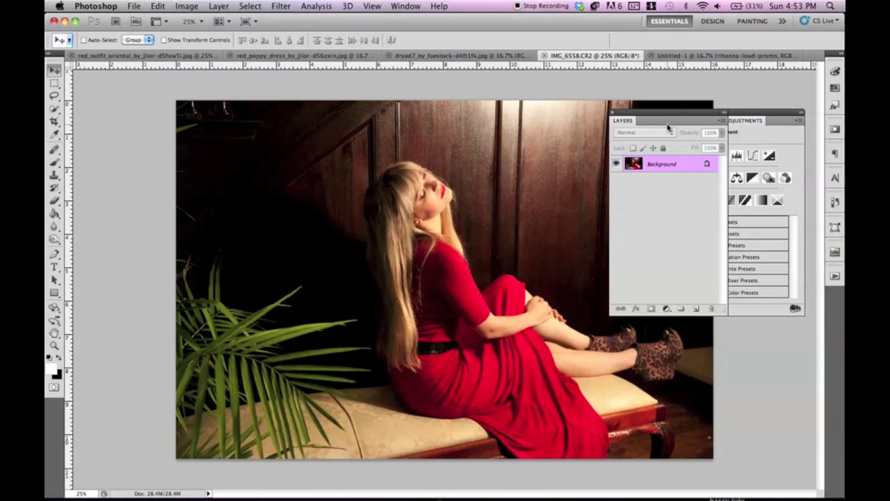
{"action": "left_click_drag", "start_coordinate": [676, 118], "coordinate": [155, 109]}
{"action": "left_click_drag", "start_coordinate": [784, 112], "coordinate": [306, 105]}
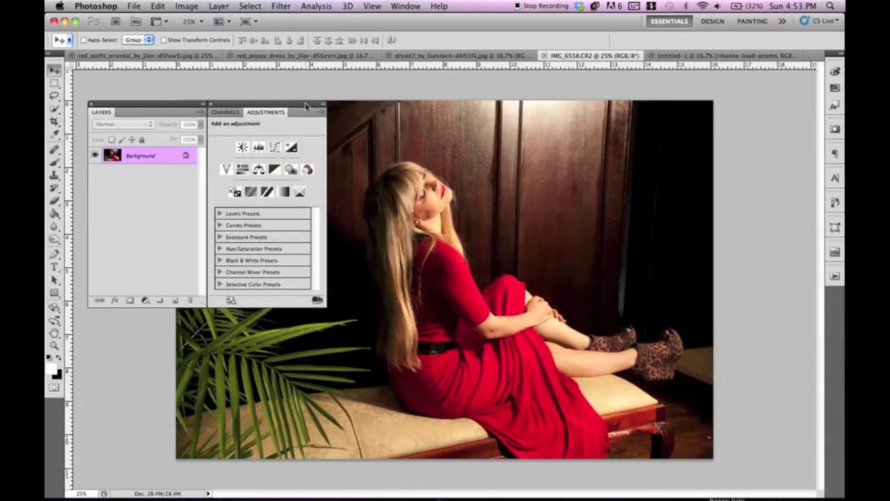
- Examine the colour tones of the reference collage in Untitled-1 and return to the IMG_6558.CR2 photo
{"action": "left_click", "coordinate": [695, 56]}
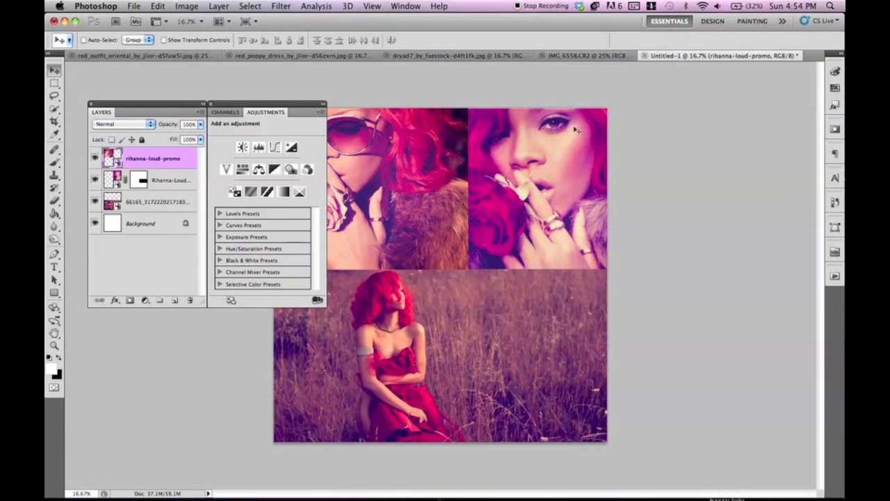
{"action": "left_click_drag", "start_coordinate": [271, 102], "coordinate": [195, 219]}
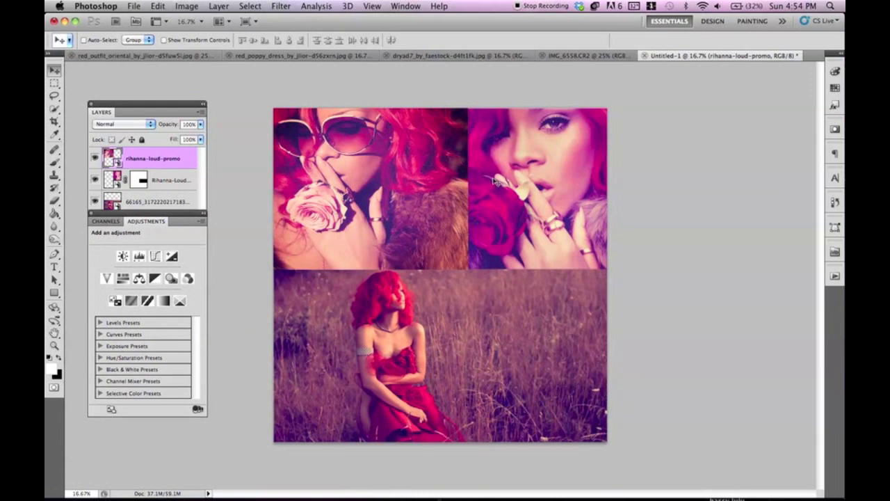
{"action": "left_click", "coordinate": [605, 57]}
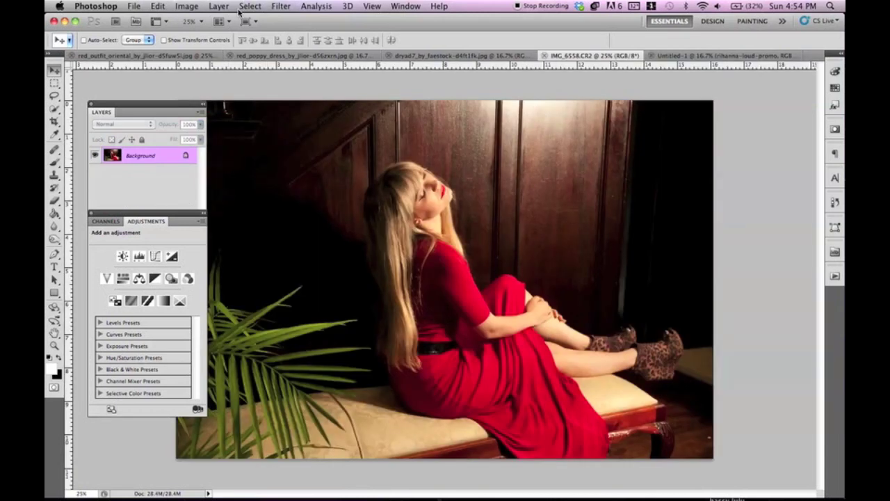
- Add a Levels adjustment layer to the IMG_6558.CR2 photo with input levels of 9, 0.72 and 232
{"action": "left_click", "coordinate": [220, 6]}
{"action": "mouse_move", "coordinate": [334, 115]}
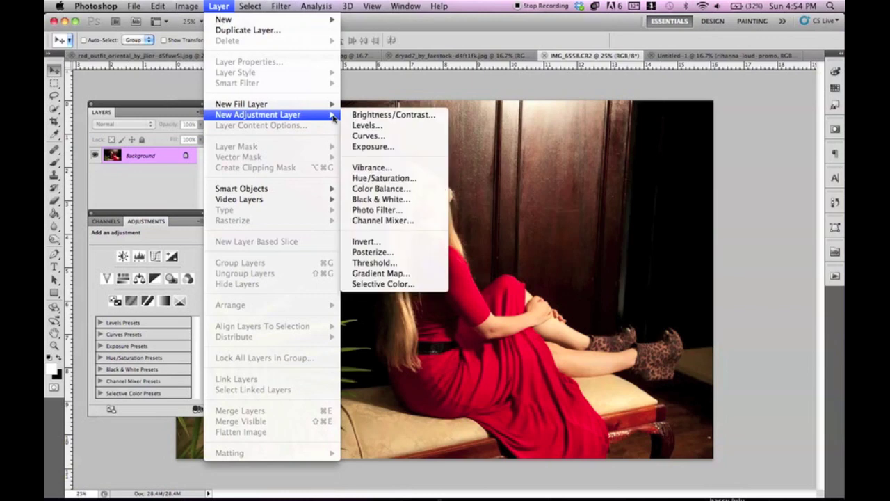
{"action": "left_click", "coordinate": [410, 126]}
{"action": "left_click", "coordinate": [542, 219]}
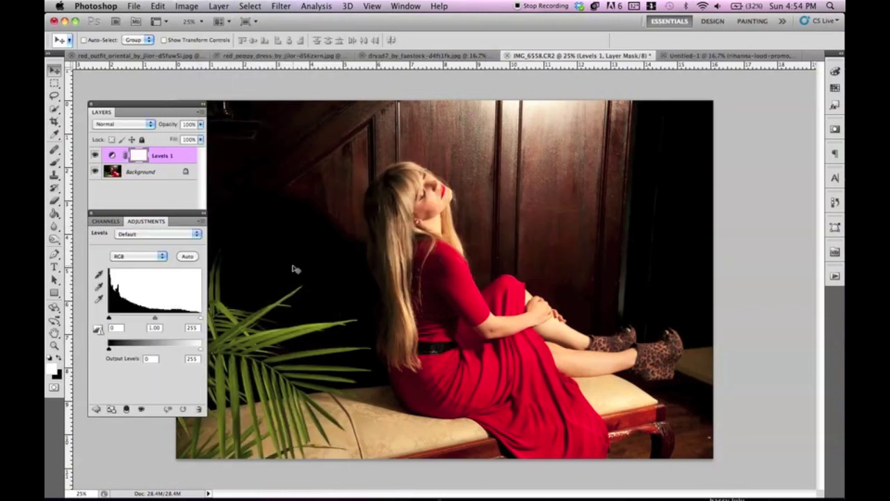
{"action": "left_click_drag", "start_coordinate": [155, 318], "coordinate": [192, 319]}
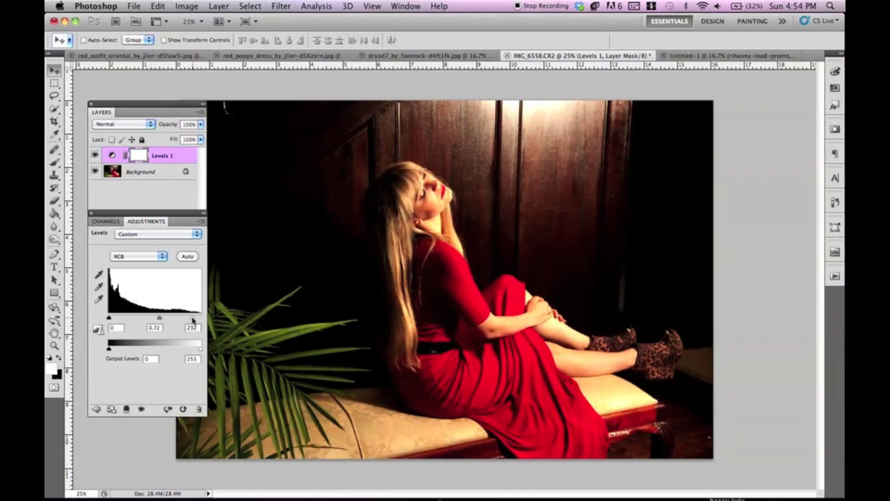
{"action": "left_click_drag", "start_coordinate": [146, 228], "coordinate": [695, 100]}
{"action": "left_click_drag", "start_coordinate": [664, 204], "coordinate": [715, 207]}
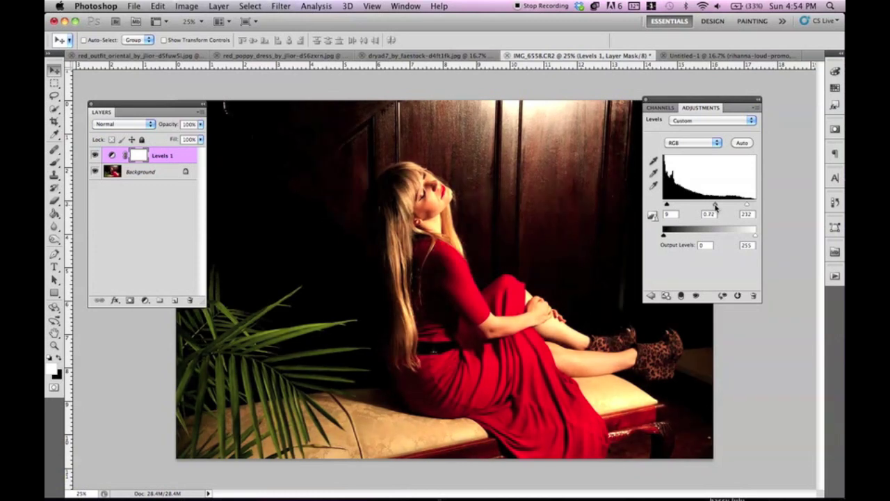
- Toggle the Levels 1 layer's visibility to compare the photo with and without the adjustment
{"action": "left_click", "coordinate": [96, 155]}
{"action": "left_click", "coordinate": [95, 155]}
{"action": "left_click_drag", "start_coordinate": [142, 111], "coordinate": [208, 111]}
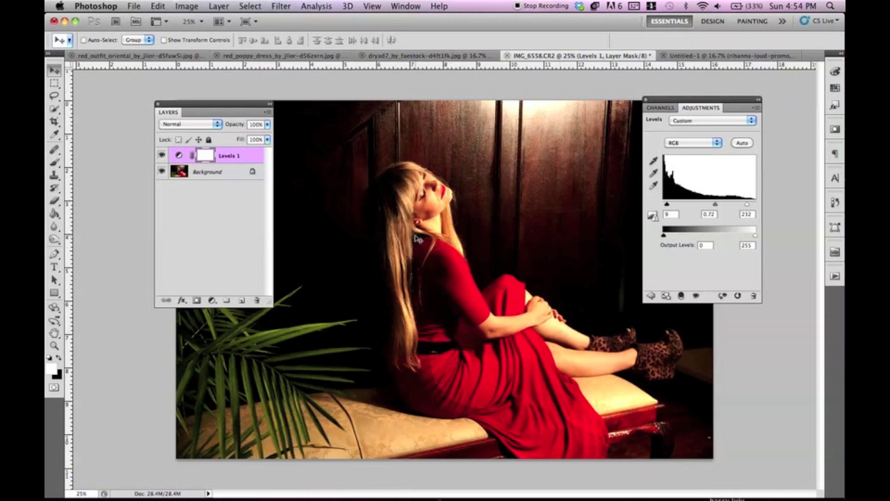
- Add a Curves adjustment layer with the default settings above the Levels 1 layer
{"action": "left_click", "coordinate": [222, 7]}
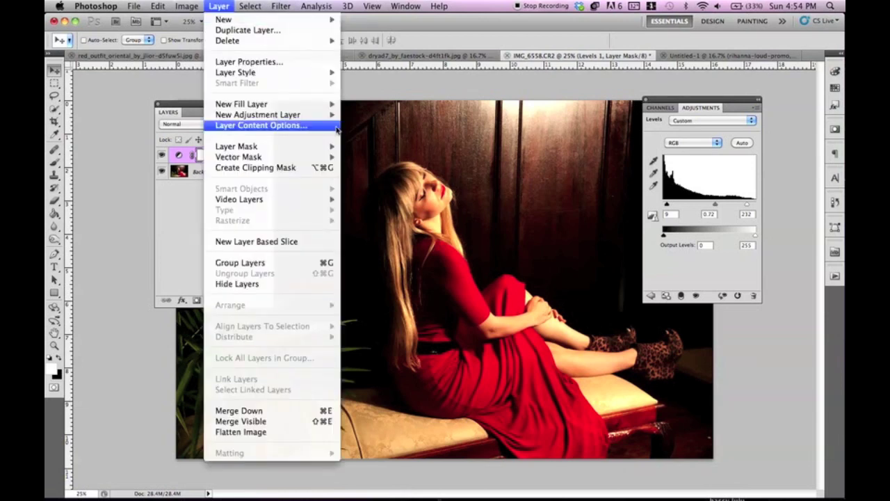
{"action": "mouse_move", "coordinate": [330, 118]}
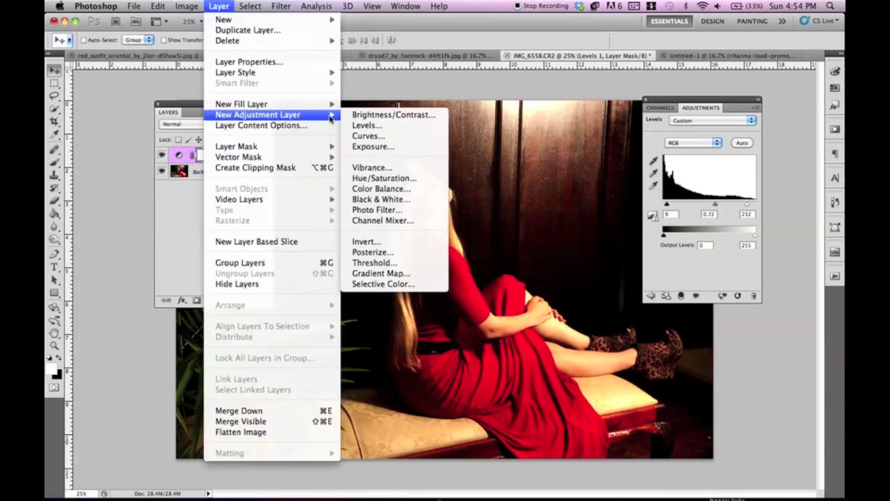
{"action": "left_click", "coordinate": [394, 139]}
{"action": "left_click", "coordinate": [540, 218]}
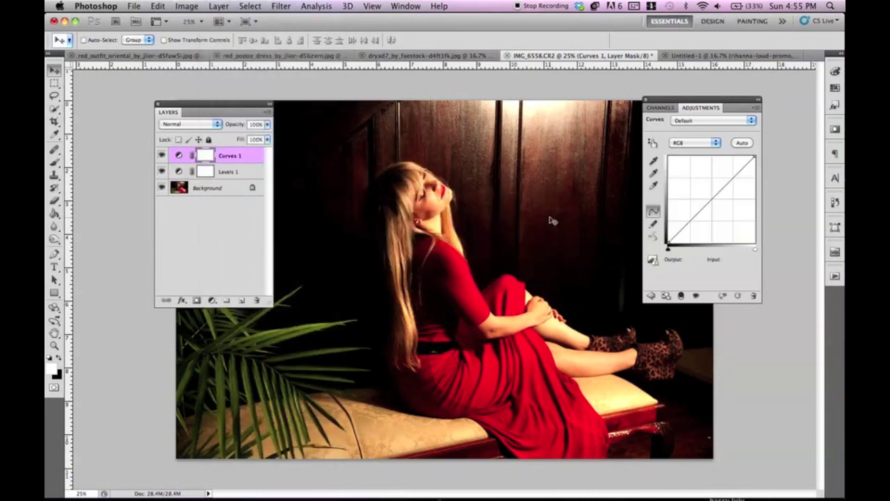
- Shape the RGB curve with a point at input 107, output 119 and another at input 183, output 184
{"action": "left_click_drag", "start_coordinate": [700, 101], "coordinate": [629, 105]}
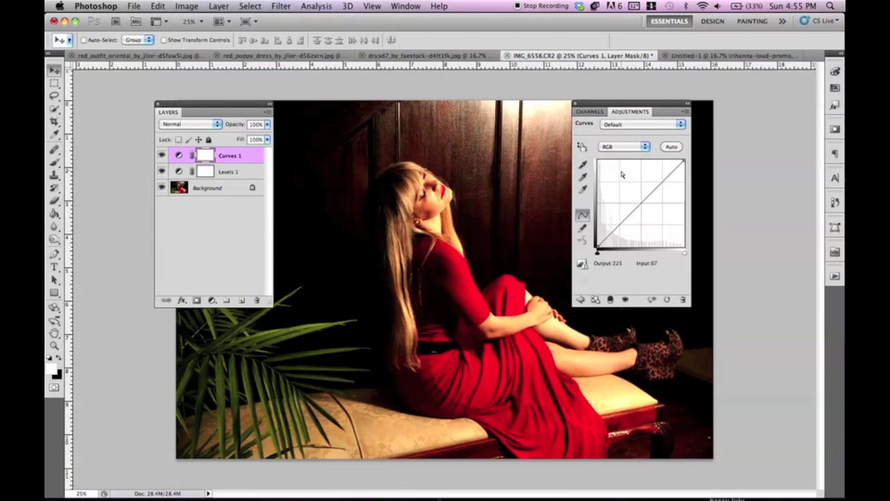
{"action": "left_click_drag", "start_coordinate": [642, 111], "coordinate": [648, 105]}
{"action": "left_click_drag", "start_coordinate": [603, 244], "coordinate": [602, 244]}
{"action": "left_click_drag", "start_coordinate": [639, 204], "coordinate": [639, 200]}
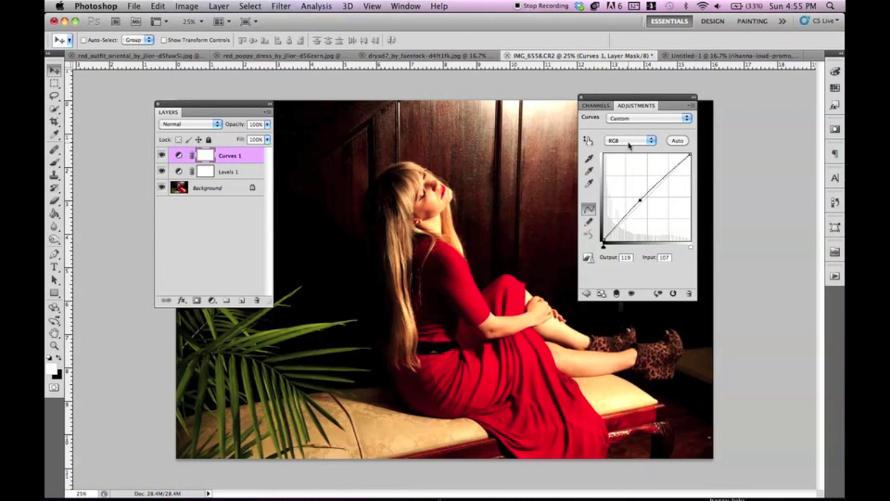
{"action": "left_click_drag", "start_coordinate": [666, 177], "coordinate": [666, 178]}
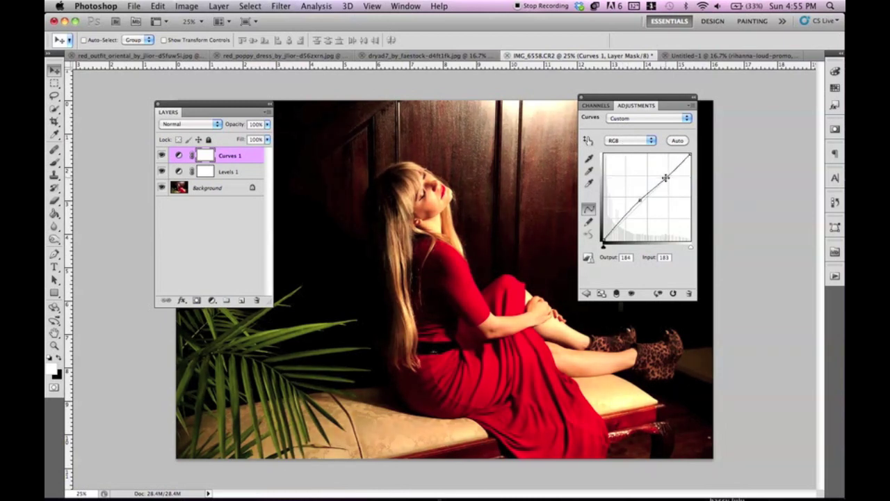
- In the Blue curve, raise the black point to output 77, bend the curve with two inner points, and set the white point's input to 250
{"action": "left_click", "coordinate": [645, 140]}
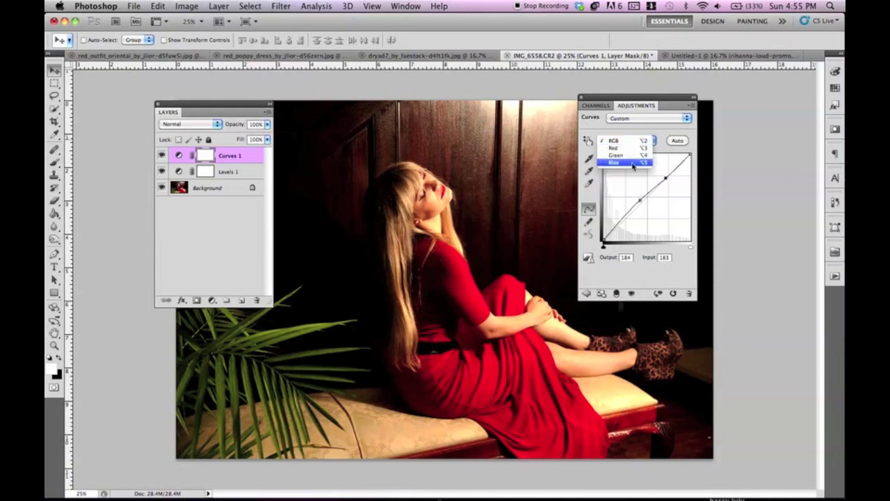
{"action": "left_click", "coordinate": [629, 164]}
{"action": "mouse_move", "coordinate": [663, 101]}
{"action": "left_mouse_down"}
{"action": "mouse_move", "coordinate": [636, 101]}
{"action": "mouse_move", "coordinate": [653, 111]}
{"action": "left_mouse_up"}
{"action": "left_click_drag", "start_coordinate": [592, 252], "coordinate": [592, 226]}
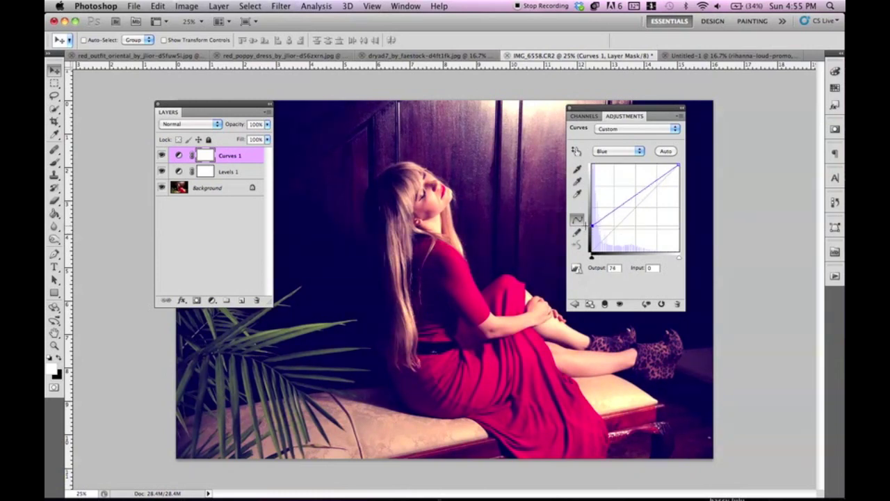
{"action": "left_click_drag", "start_coordinate": [589, 226], "coordinate": [652, 188]}
{"action": "left_click", "coordinate": [676, 165]}
{"action": "mouse_move", "coordinate": [677, 163]}
{"action": "left_mouse_down"}
{"action": "mouse_move", "coordinate": [647, 165]}
{"action": "mouse_move", "coordinate": [676, 165]}
{"action": "left_mouse_up"}
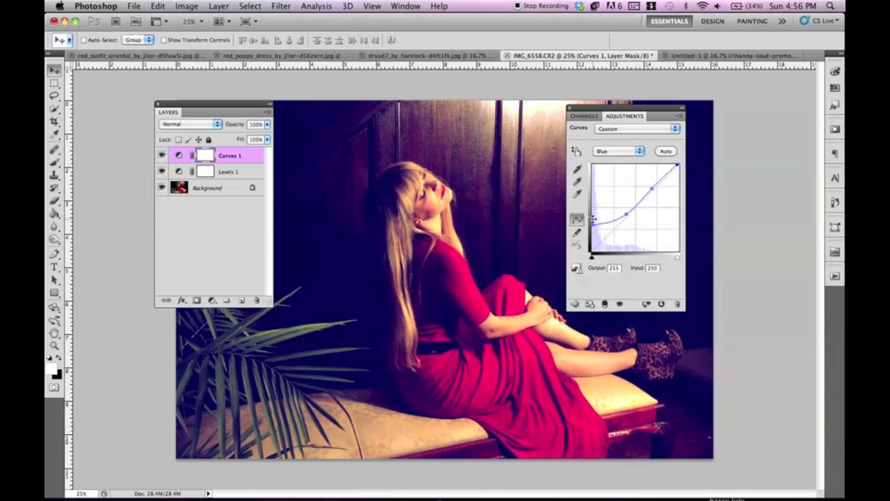
{"action": "mouse_move", "coordinate": [593, 222]}
{"action": "left_mouse_down"}
{"action": "mouse_move", "coordinate": [618, 221]}
{"action": "mouse_move", "coordinate": [613, 245]}
{"action": "mouse_move", "coordinate": [602, 194]}
{"action": "mouse_move", "coordinate": [593, 222]}
{"action": "left_mouse_up"}
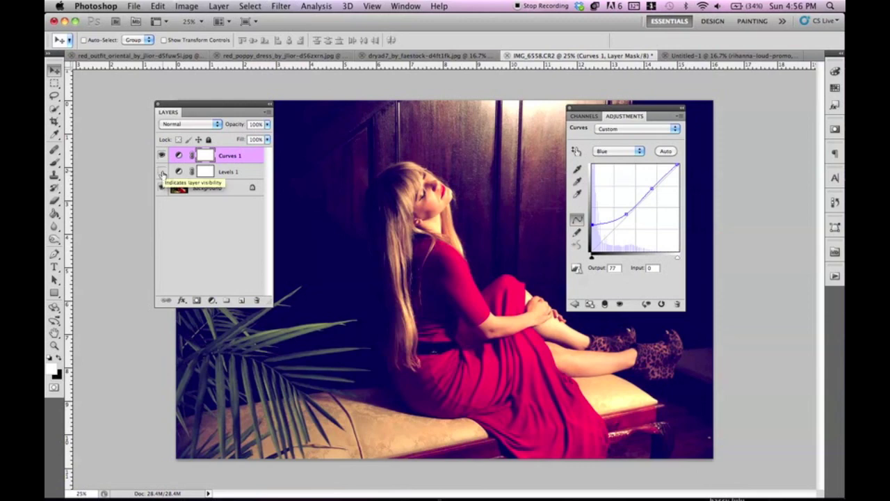
- Compare the toned photo with and without the Levels 1 layer by toggling that layer's visibility
{"action": "left_click", "coordinate": [162, 172]}
{"action": "left_click", "coordinate": [162, 173]}
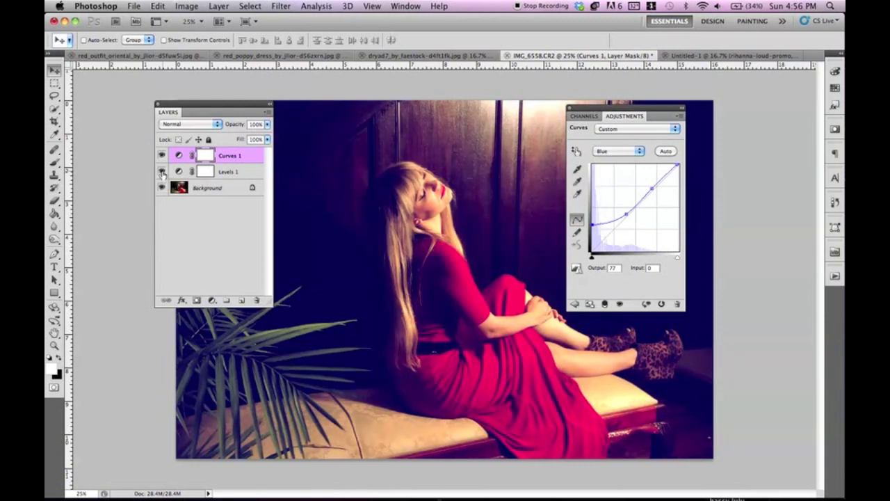
{"action": "left_click", "coordinate": [163, 172]}
{"action": "key", "text": "super+minus"}
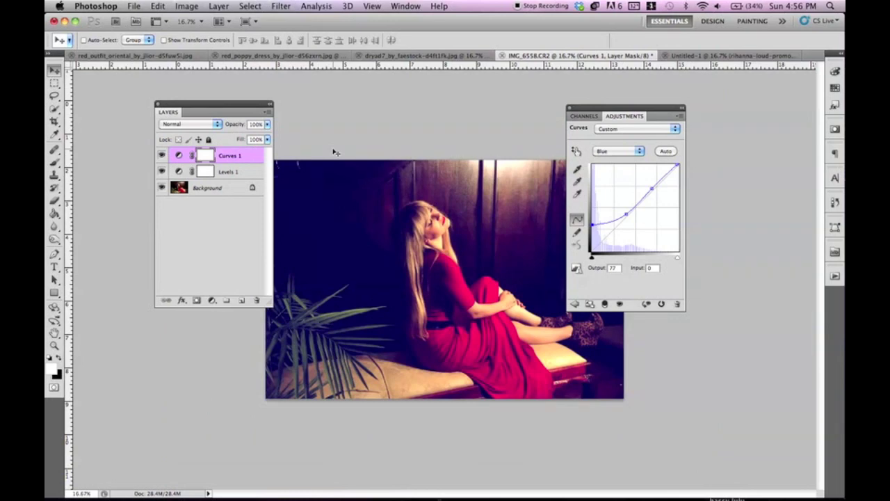
{"action": "key", "text": "super+plus"}
- Group the Curves 1 and Levels 1 layers and toggle the group's visibility for a before-and-after check
{"action": "left_click", "coordinate": [220, 177], "text": "shift"}
{"action": "key", "text": "super+g"}
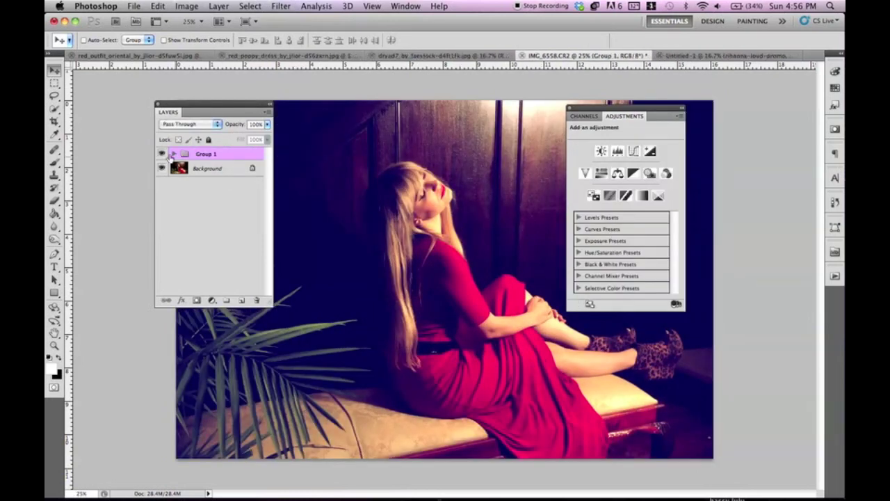
{"action": "left_click", "coordinate": [161, 154]}
{"action": "left_click", "coordinate": [161, 154]}
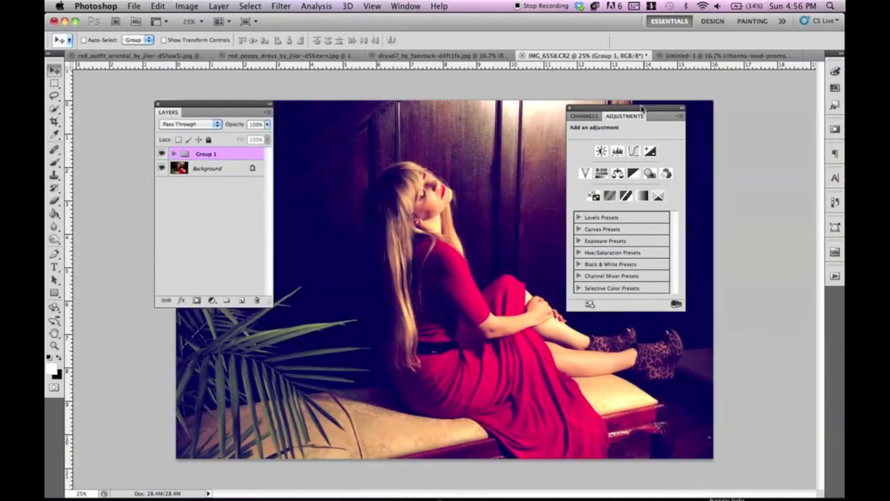
- Compare the toned IMG_6558.CR2 photo's colours with the reference collage in Untitled-1
{"action": "left_click_drag", "start_coordinate": [640, 110], "coordinate": [777, 114]}
{"action": "left_click", "coordinate": [691, 58]}
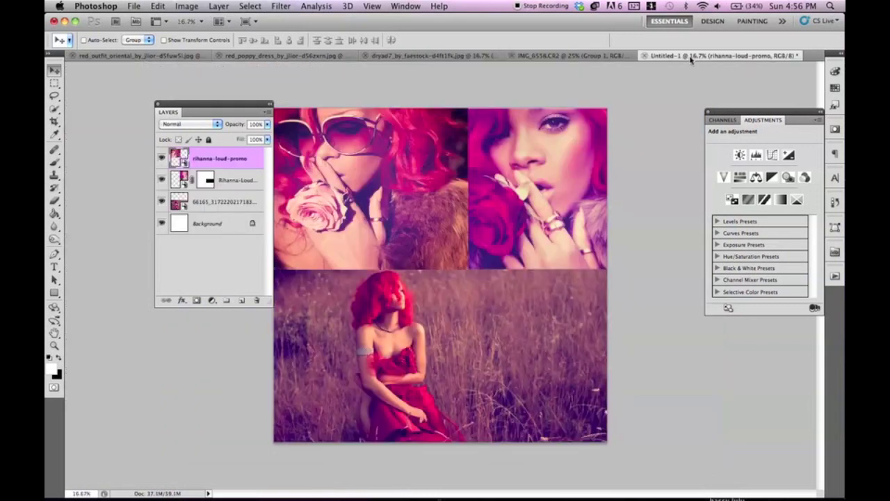
{"action": "left_click", "coordinate": [593, 58]}
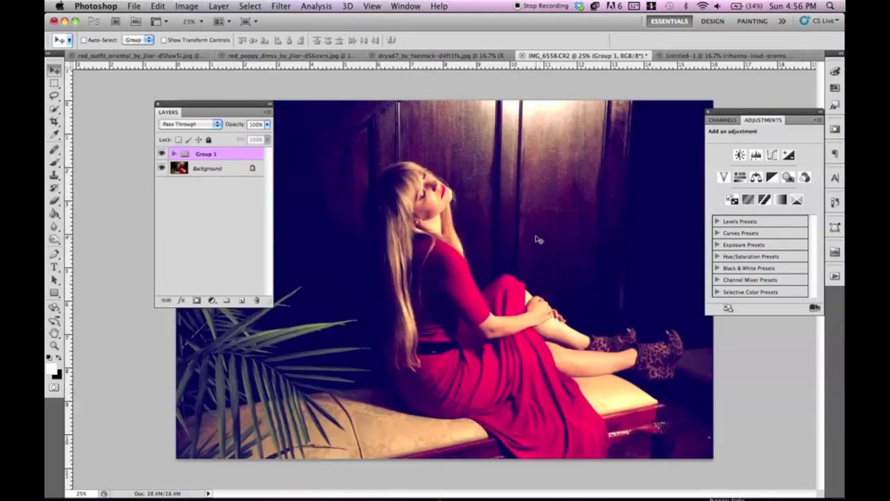
{"action": "left_click", "coordinate": [683, 58]}
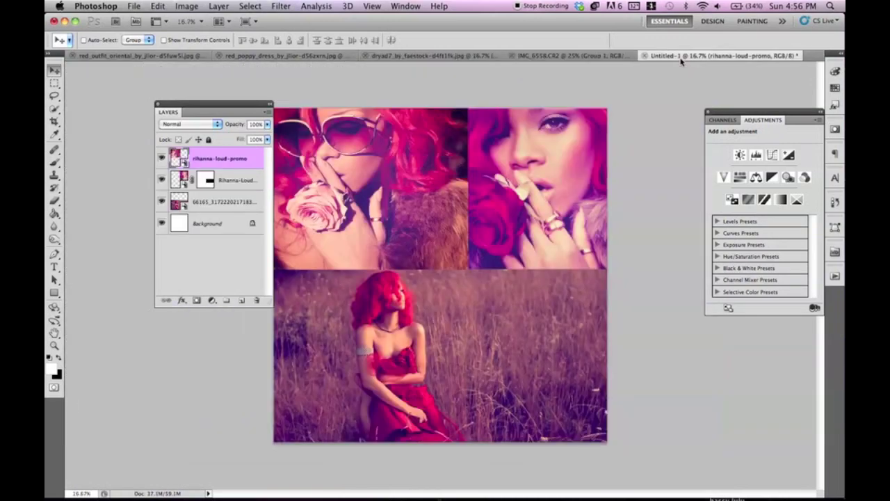
{"action": "left_click", "coordinate": [569, 58]}
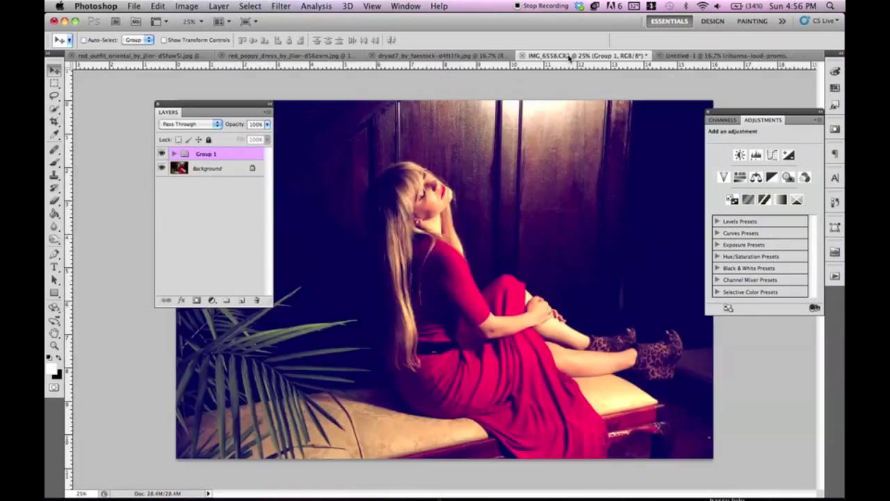
- In dryad7_by_faestock-d4ft1fk.jpg, add a Levels adjustment layer with the midtone input at 0.65 and the highlight input at 238
{"action": "left_click", "coordinate": [401, 57]}
{"action": "left_click_drag", "start_coordinate": [249, 113], "coordinate": [227, 126]}
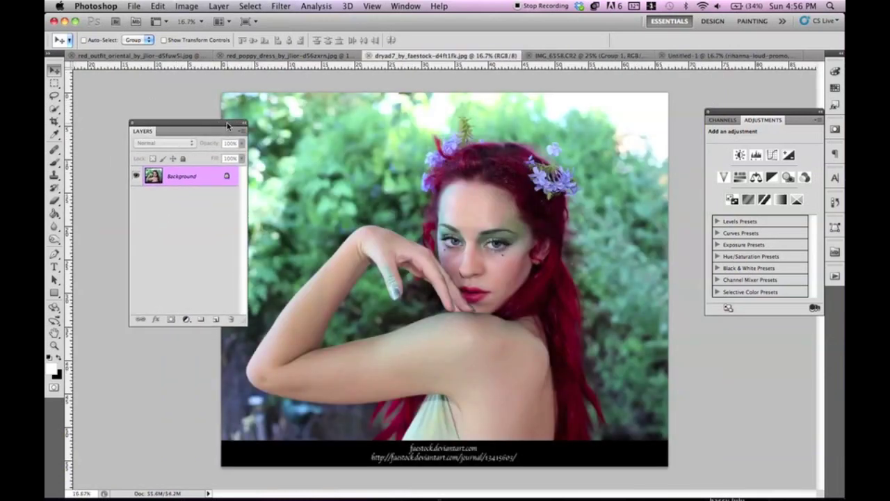
{"action": "left_click", "coordinate": [251, 6]}
{"action": "mouse_move", "coordinate": [219, 5]}
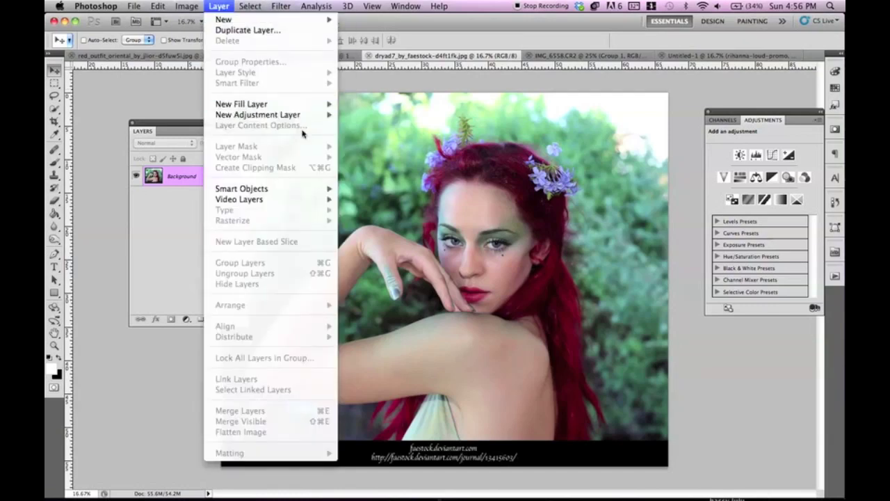
{"action": "mouse_move", "coordinate": [296, 115]}
{"action": "left_click", "coordinate": [361, 126]}
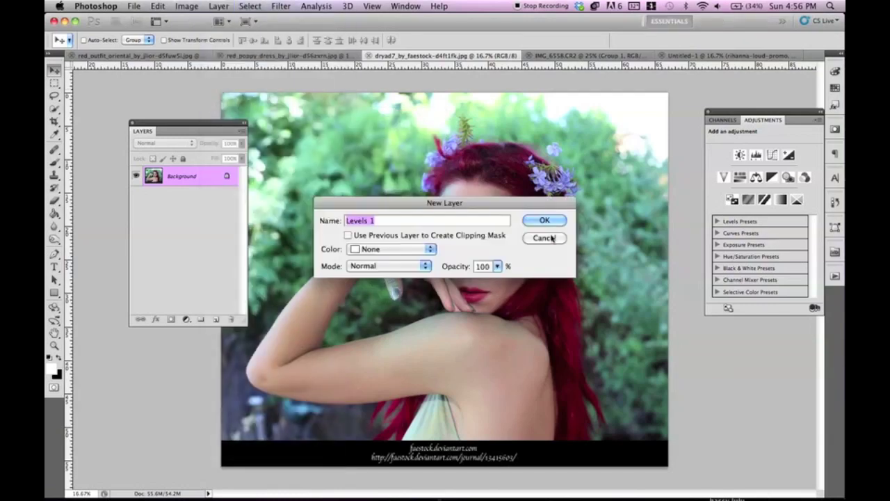
{"action": "left_click", "coordinate": [543, 220]}
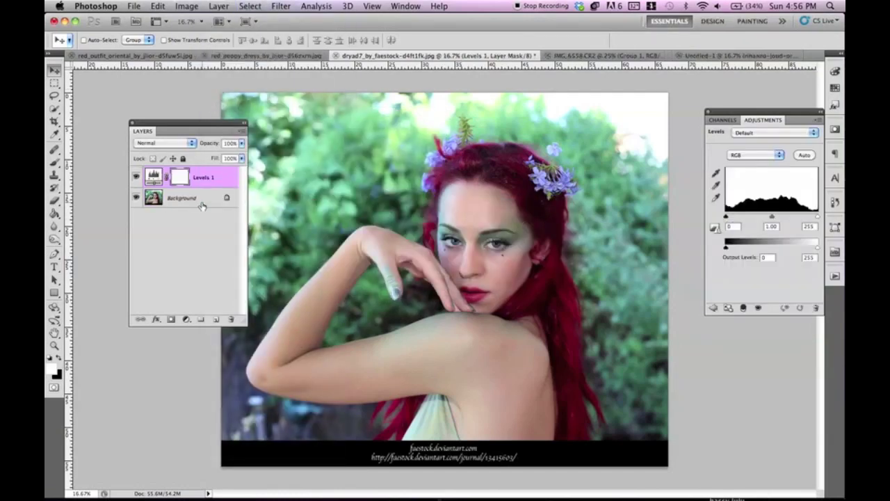
{"action": "left_click_drag", "start_coordinate": [792, 115], "coordinate": [671, 104]}
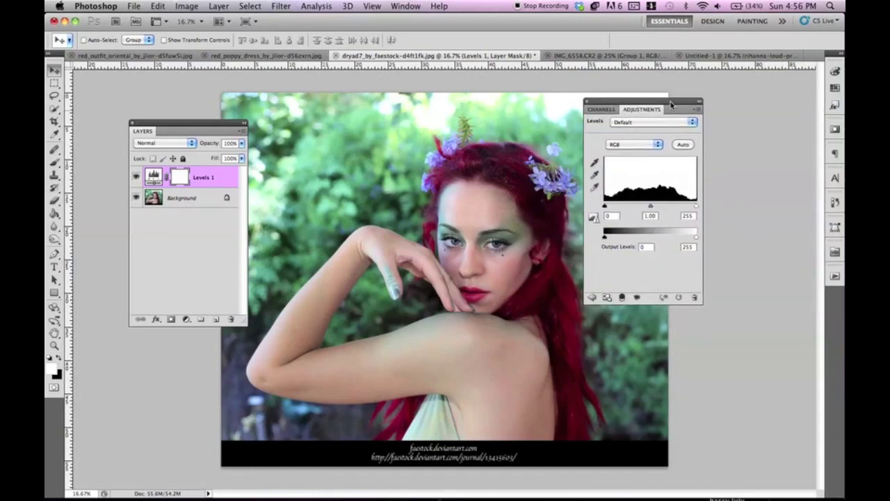
{"action": "left_click_drag", "start_coordinate": [652, 207], "coordinate": [692, 207]}
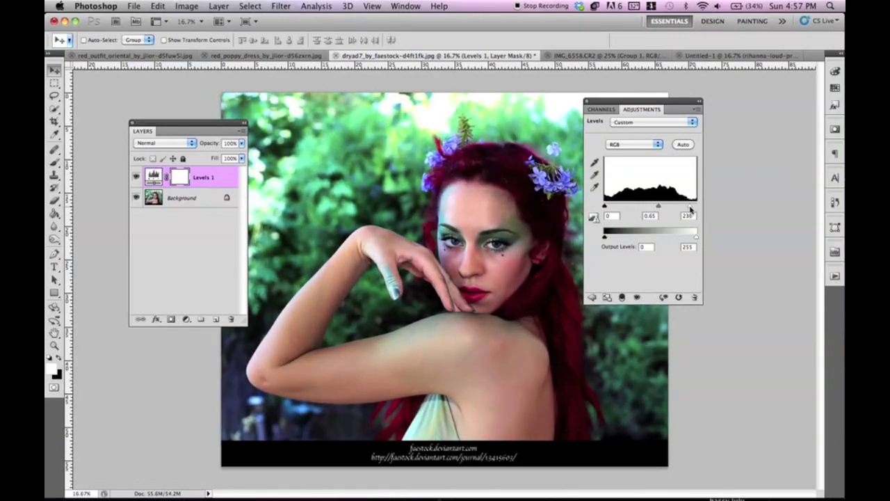
- Set the Levels 1 shadow input to 9 and highlight input to 241, and add a Curves adjustment layer above it
{"action": "left_click_drag", "start_coordinate": [607, 207], "coordinate": [609, 207]}
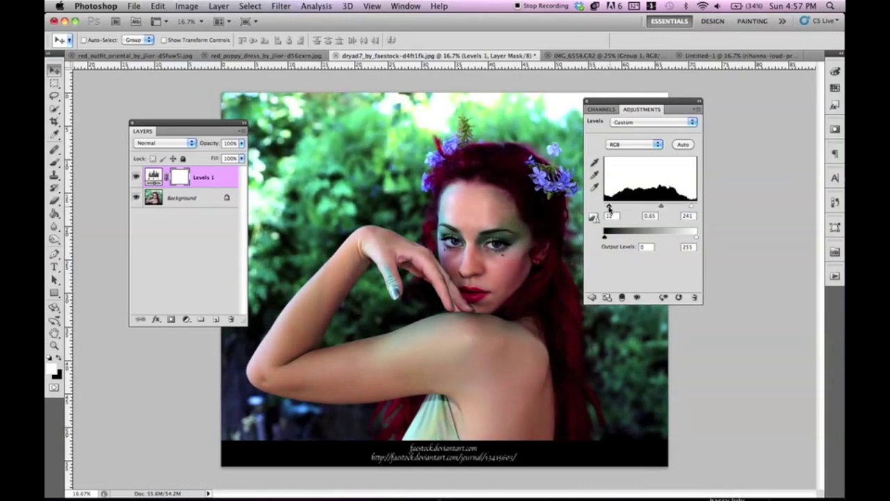
{"action": "left_click", "coordinate": [218, 6]}
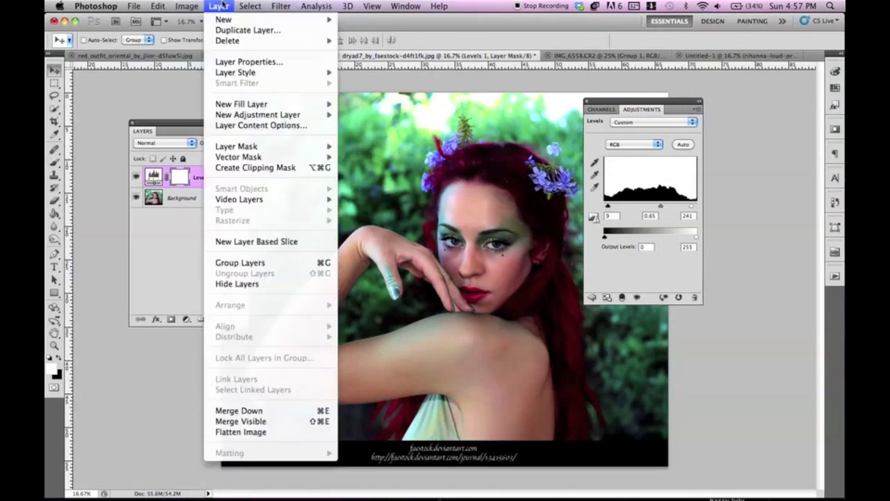
{"action": "mouse_move", "coordinate": [313, 116]}
{"action": "left_click", "coordinate": [365, 135]}
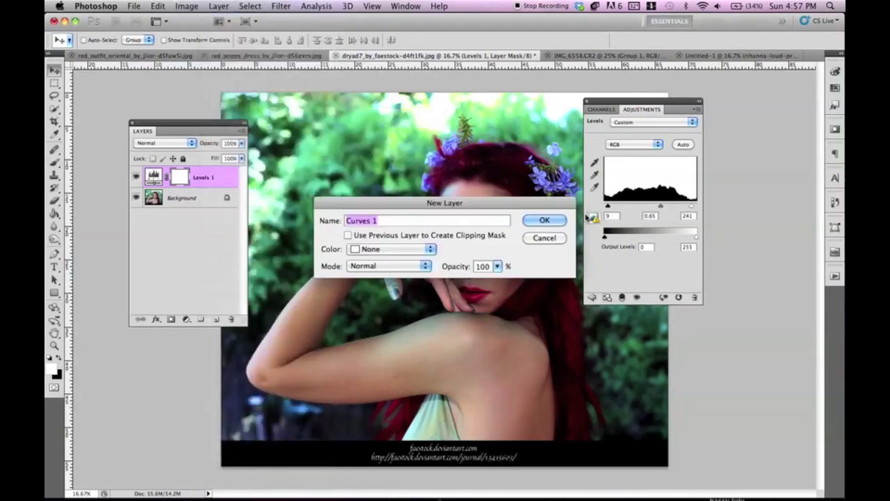
{"action": "left_click", "coordinate": [548, 220]}
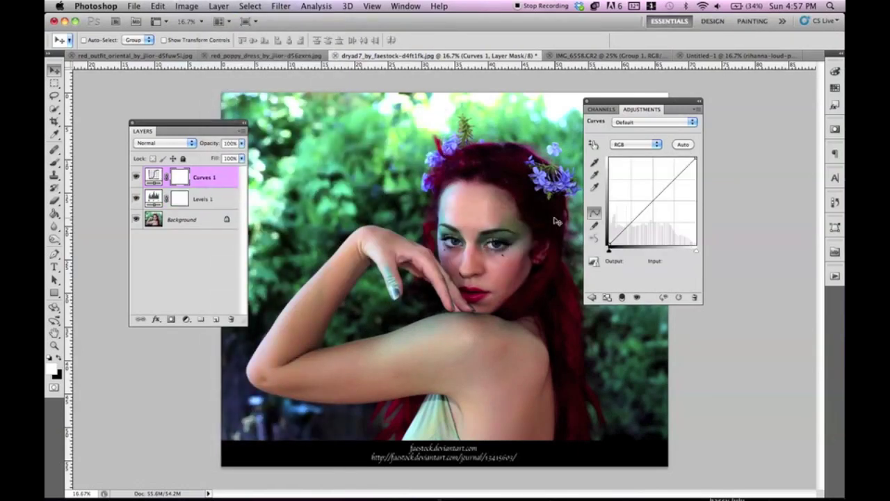
- In the Curves 1 Blue channel, raise the shadow end and anchor the midtones at input 125, output 124
{"action": "left_click", "coordinate": [635, 144]}
{"action": "left_click", "coordinate": [634, 168]}
{"action": "left_click_drag", "start_coordinate": [609, 243], "coordinate": [694, 161]}
{"action": "mouse_move", "coordinate": [650, 202]}
{"action": "left_mouse_down"}
{"action": "mouse_move", "coordinate": [620, 209]}
{"action": "mouse_move", "coordinate": [650, 202]}
{"action": "left_mouse_up"}
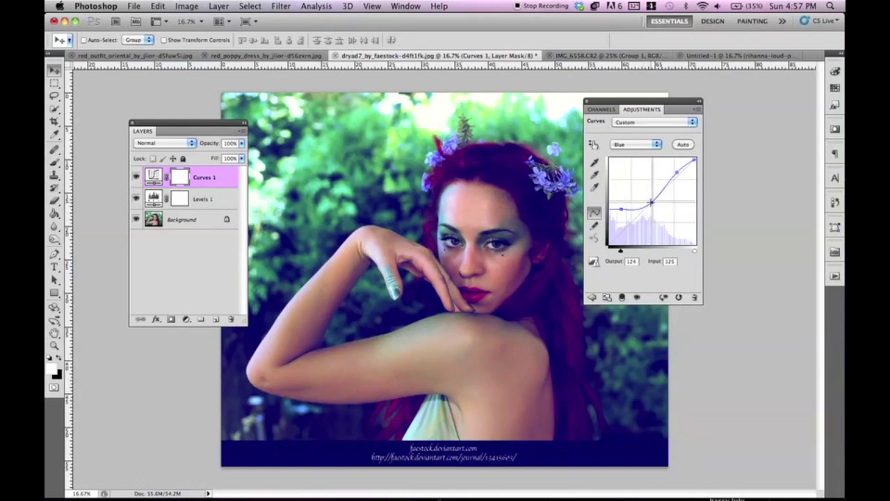
- Compare the photo with and without Curves 1, and lower the Blue channel's highlight point to input 207, output 194
{"action": "left_click", "coordinate": [137, 176]}
{"action": "left_click", "coordinate": [137, 177]}
{"action": "left_click", "coordinate": [675, 171]}
{"action": "left_click_drag", "start_coordinate": [674, 171], "coordinate": [679, 177]}
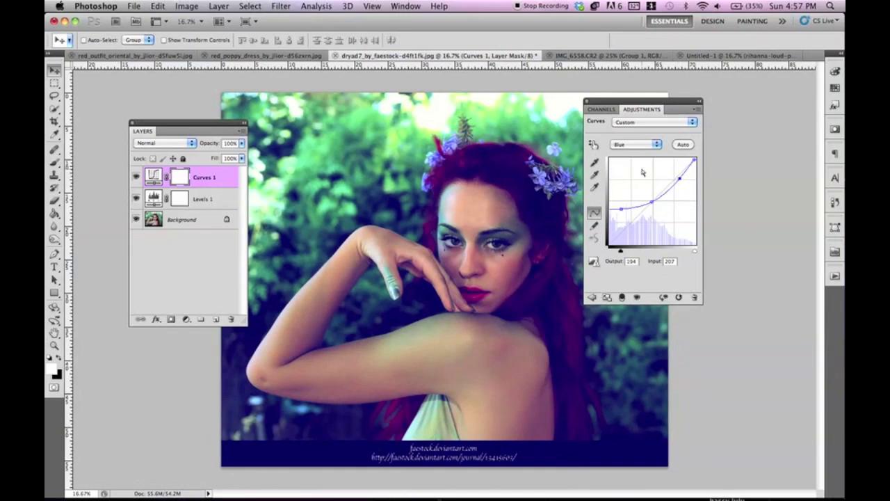
- In the Curves 1 RGB channel, deepen the shadows, adjust the midtones and place a highlight point at input 188, output 199
{"action": "left_click", "coordinate": [624, 145]}
{"action": "left_click", "coordinate": [628, 126]}
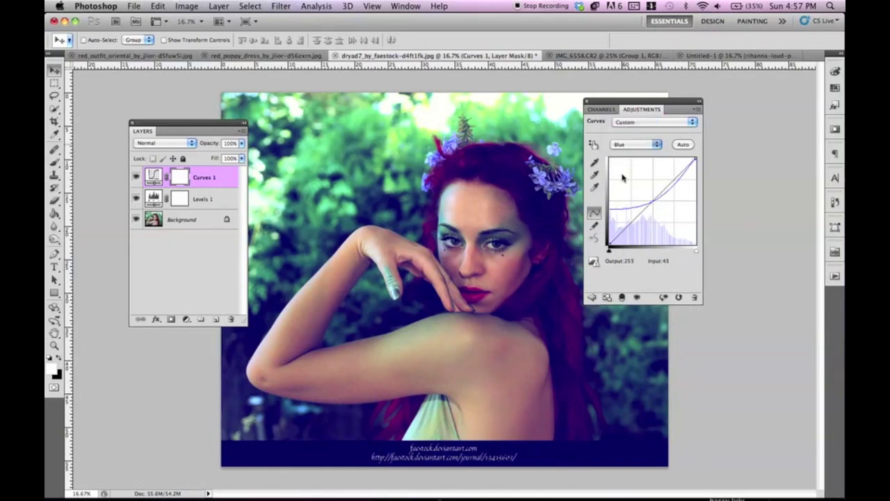
{"action": "left_click_drag", "start_coordinate": [609, 245], "coordinate": [616, 239]}
{"action": "left_click_drag", "start_coordinate": [655, 203], "coordinate": [672, 177]}
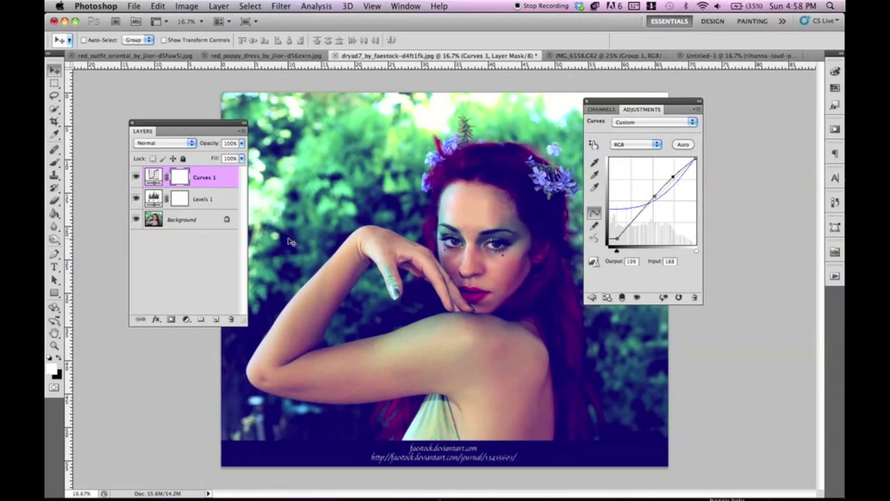
- Add a golden-yellow Solid Color fill layer above Curves 1
{"action": "left_click", "coordinate": [187, 320]}
{"action": "left_click", "coordinate": [203, 322]}
{"action": "left_click", "coordinate": [694, 374]}
{"action": "left_click", "coordinate": [656, 267]}
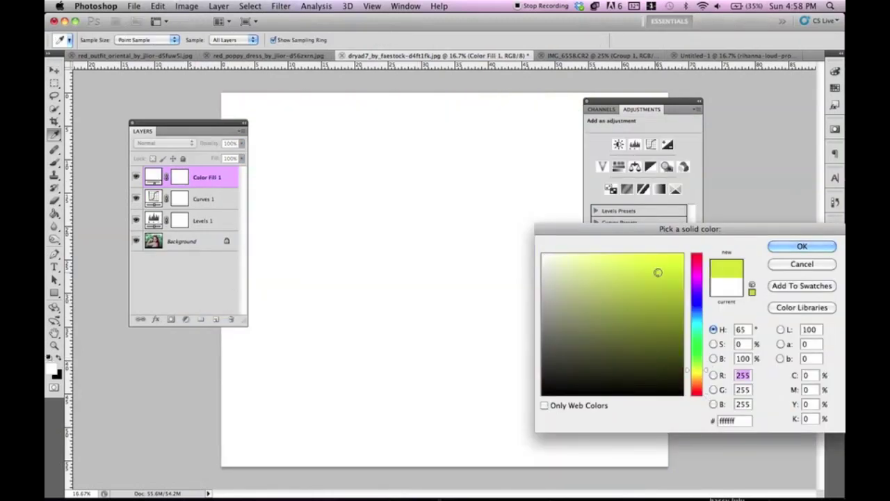
{"action": "left_click", "coordinate": [698, 375]}
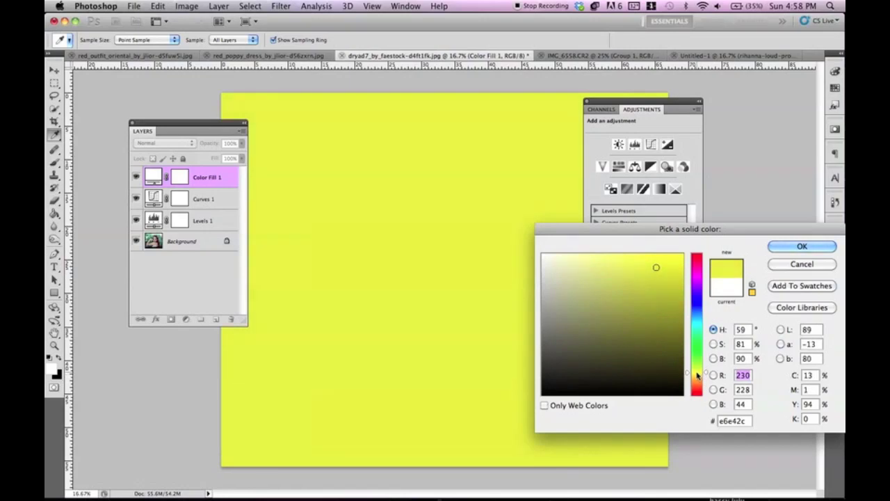
{"action": "left_click_drag", "start_coordinate": [697, 376], "coordinate": [698, 381]}
{"action": "key", "text": "Return"}
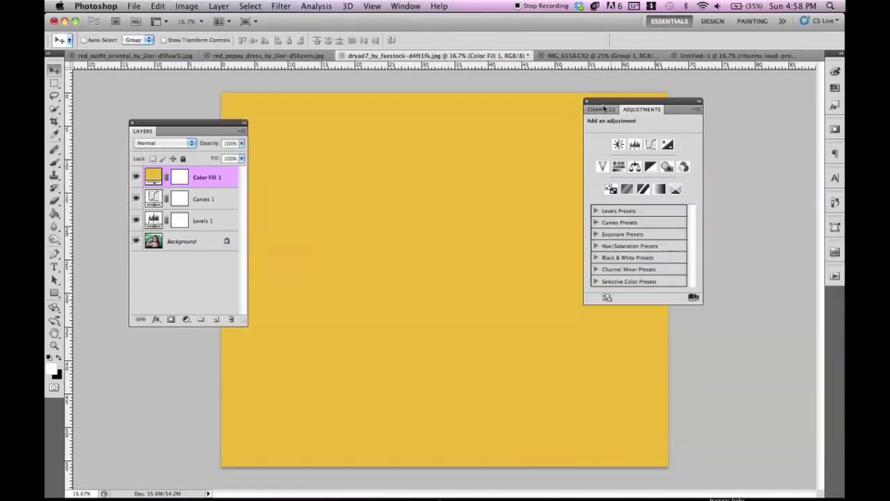
- Try Soft Light on the yellow Color Fill 1 layer, settle on Multiply at 22% opacity and compare its effect
{"action": "left_click", "coordinate": [179, 142]}
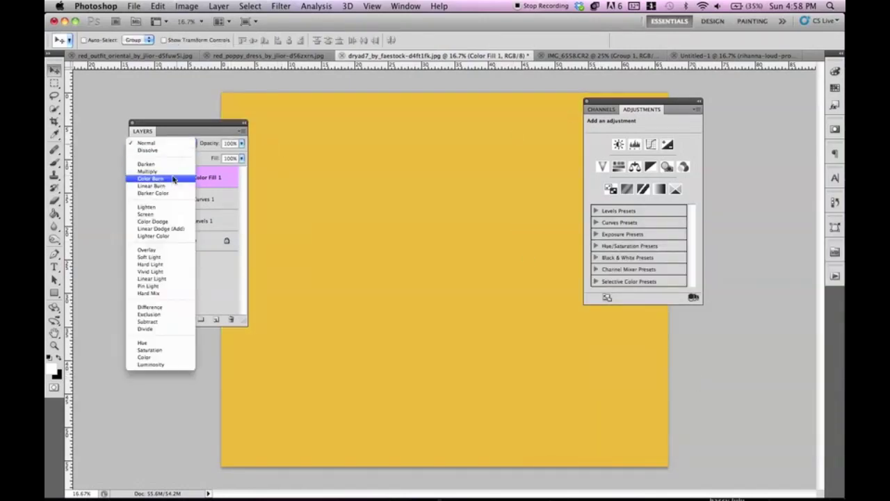
{"action": "left_click", "coordinate": [169, 256]}
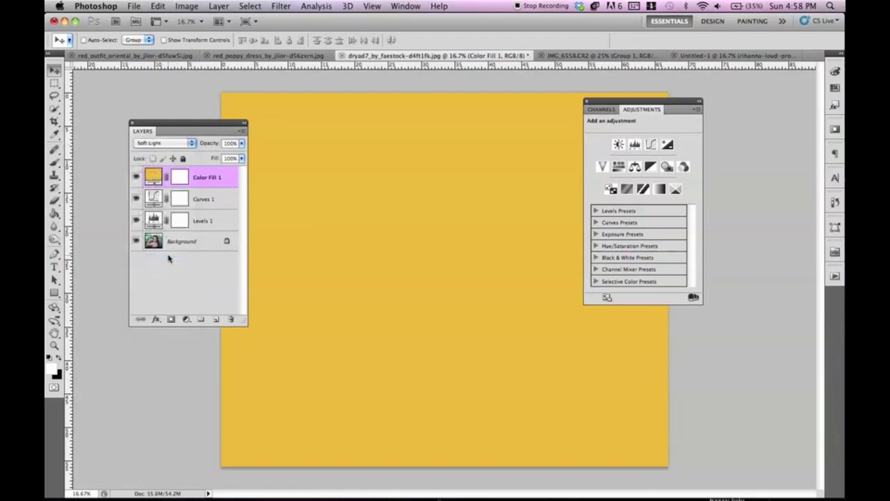
{"action": "left_click", "coordinate": [178, 142]}
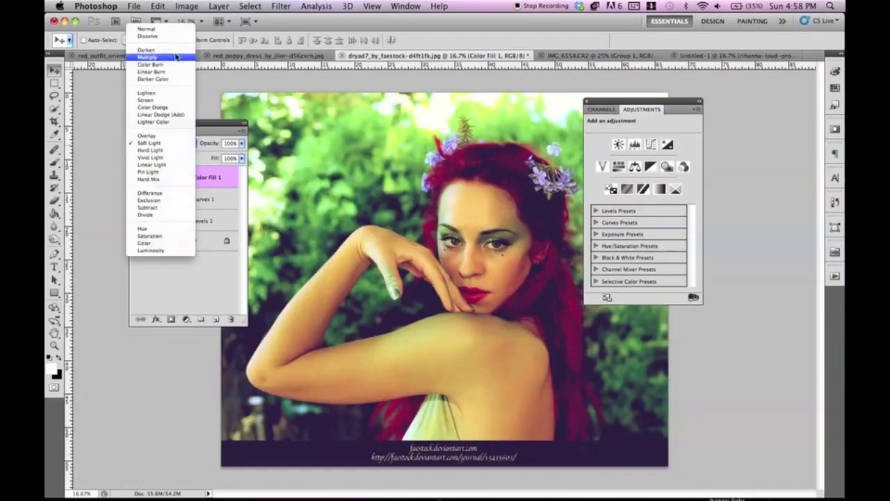
{"action": "left_click", "coordinate": [171, 58]}
{"action": "left_click_drag", "start_coordinate": [208, 147], "coordinate": [174, 144]}
{"action": "left_click", "coordinate": [136, 178]}
{"action": "left_click", "coordinate": [136, 178]}
{"action": "left_click_drag", "start_coordinate": [211, 144], "coordinate": [203, 144]}
- Add a Selective Color adjustment layer above Color Fill 1
{"action": "left_click_drag", "start_coordinate": [628, 103], "coordinate": [666, 104]}
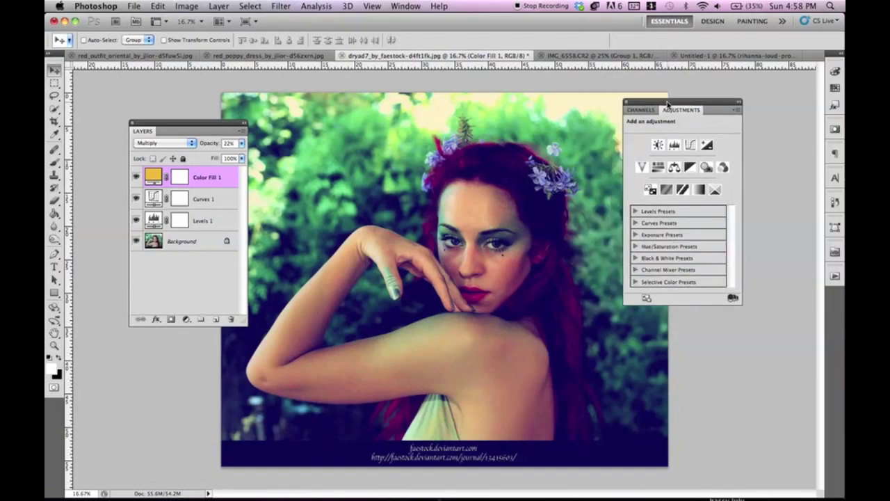
{"action": "left_click", "coordinate": [219, 6]}
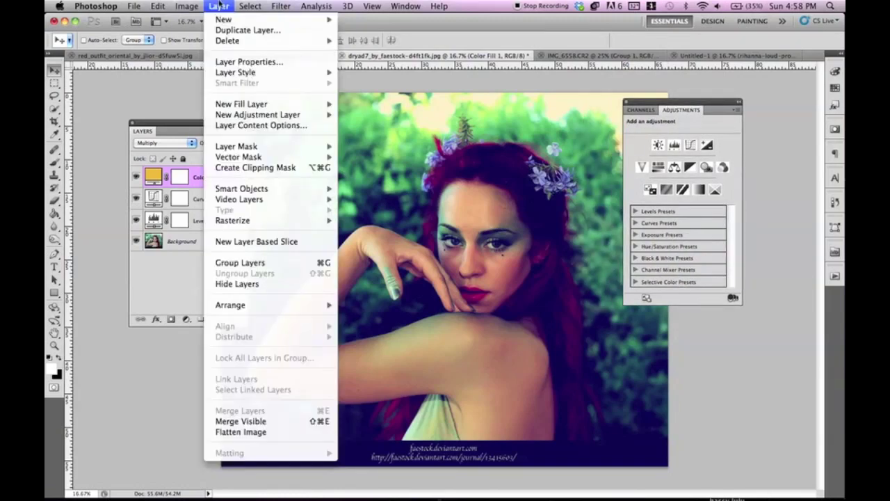
{"action": "mouse_move", "coordinate": [321, 113]}
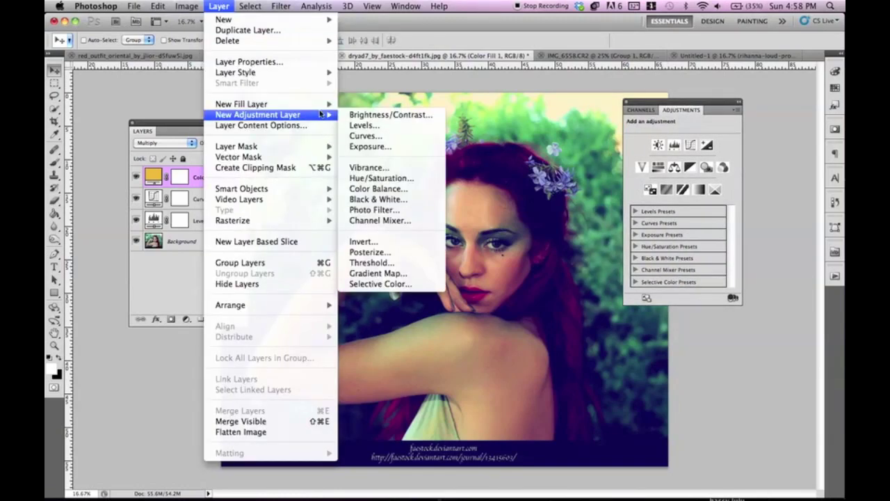
{"action": "left_click", "coordinate": [402, 285]}
{"action": "left_click", "coordinate": [537, 221]}
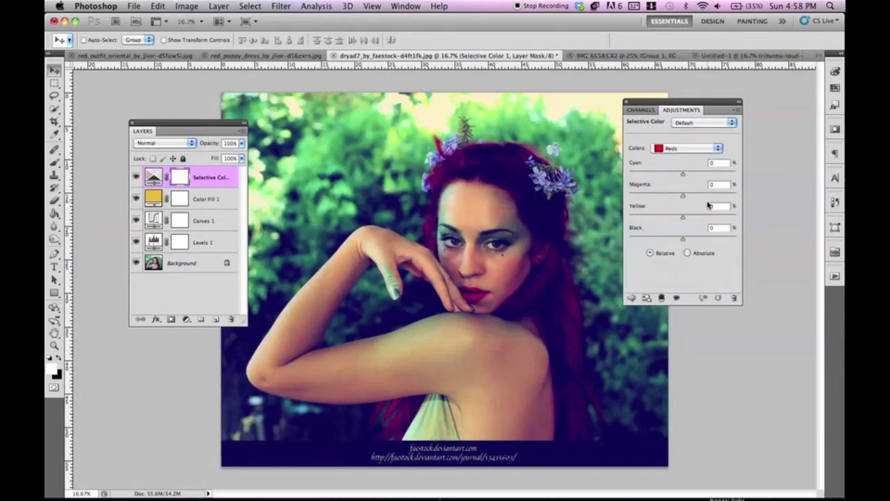
- Hide the Curves 1 layer and set Selective Color's Blacks to cyan -6%, magenta +14% and yellow -37%
{"action": "left_click", "coordinate": [678, 148]}
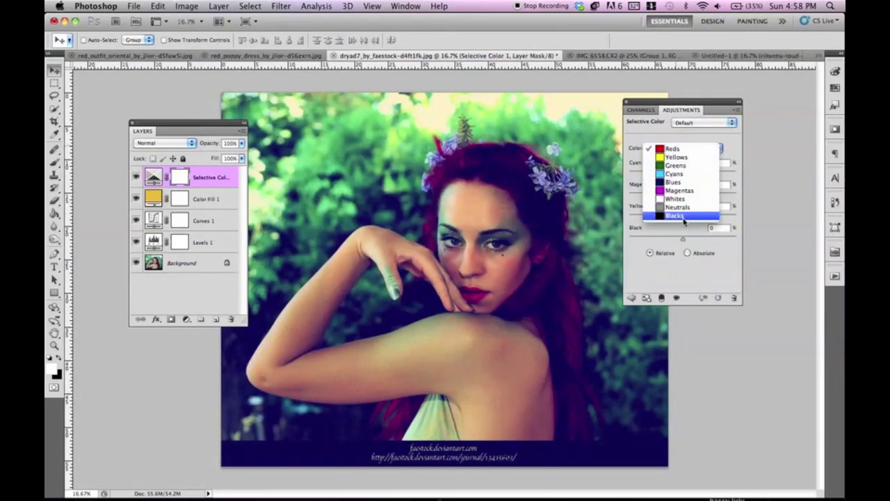
{"action": "left_click", "coordinate": [683, 216]}
{"action": "left_click_drag", "start_coordinate": [683, 241], "coordinate": [710, 238]}
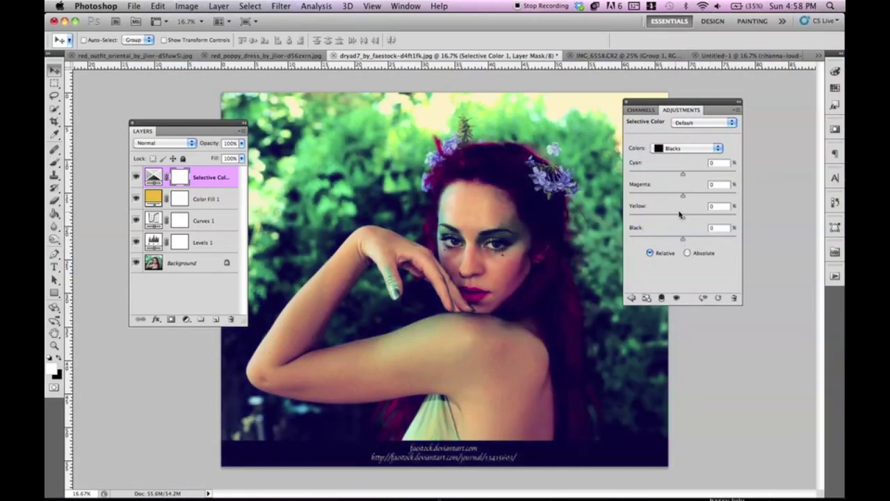
{"action": "key", "text": "super+z"}
{"action": "left_click_drag", "start_coordinate": [654, 219], "coordinate": [611, 210]}
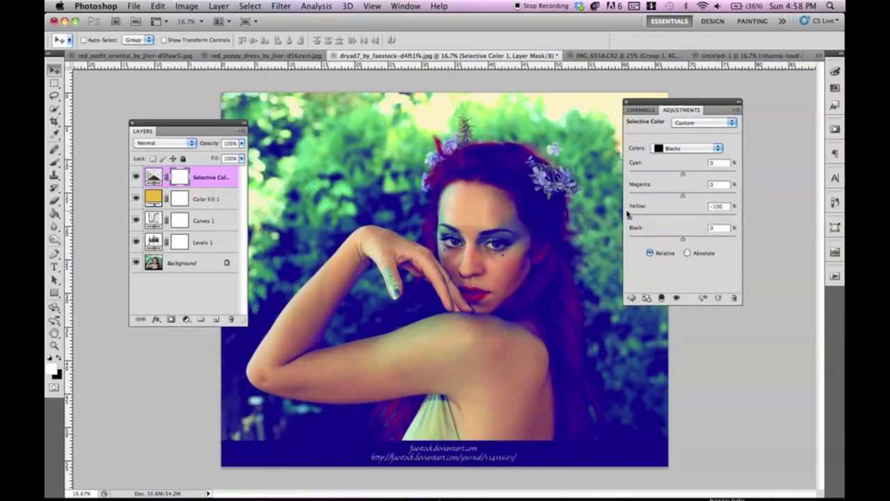
{"action": "left_click_drag", "start_coordinate": [630, 217], "coordinate": [679, 219]}
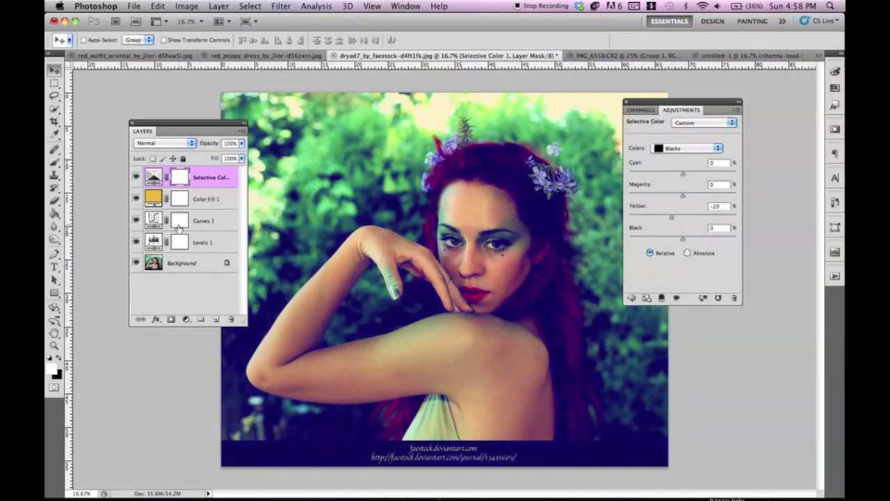
{"action": "left_click", "coordinate": [134, 221]}
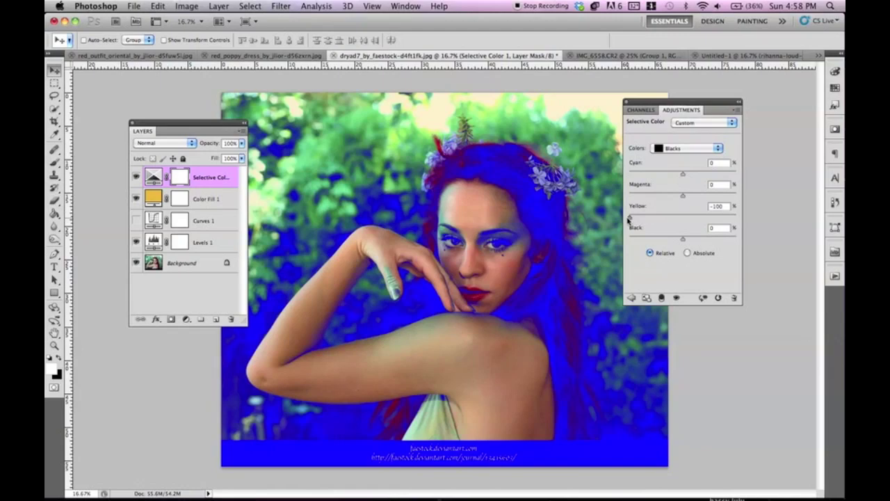
{"action": "left_click_drag", "start_coordinate": [646, 219], "coordinate": [674, 179]}
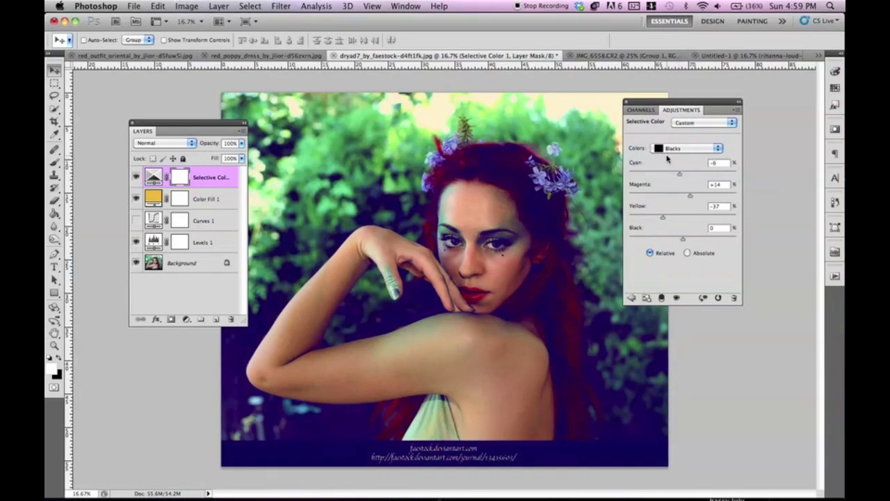
- Set Selective Color's Whites to cyan -58%, magenta -33% and yellow -62%
{"action": "left_click", "coordinate": [669, 149]}
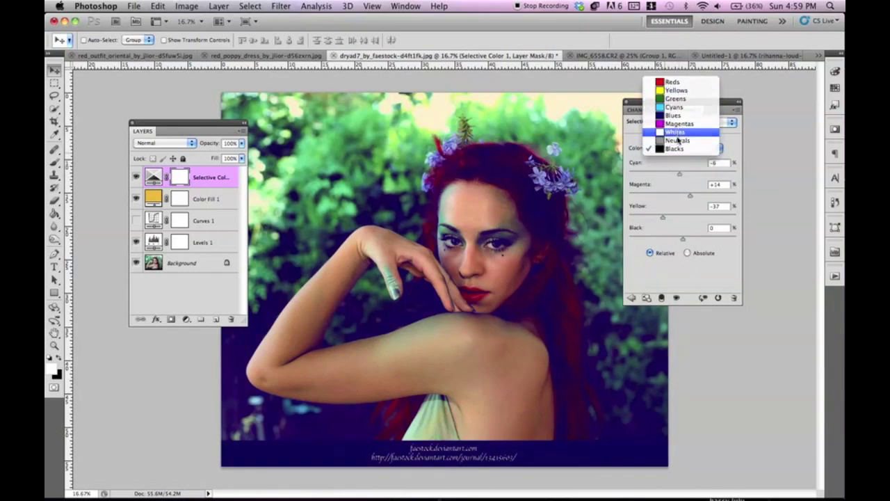
{"action": "left_click", "coordinate": [678, 132]}
{"action": "left_click_drag", "start_coordinate": [683, 174], "coordinate": [632, 175]}
{"action": "left_click_drag", "start_coordinate": [720, 175], "coordinate": [626, 198]}
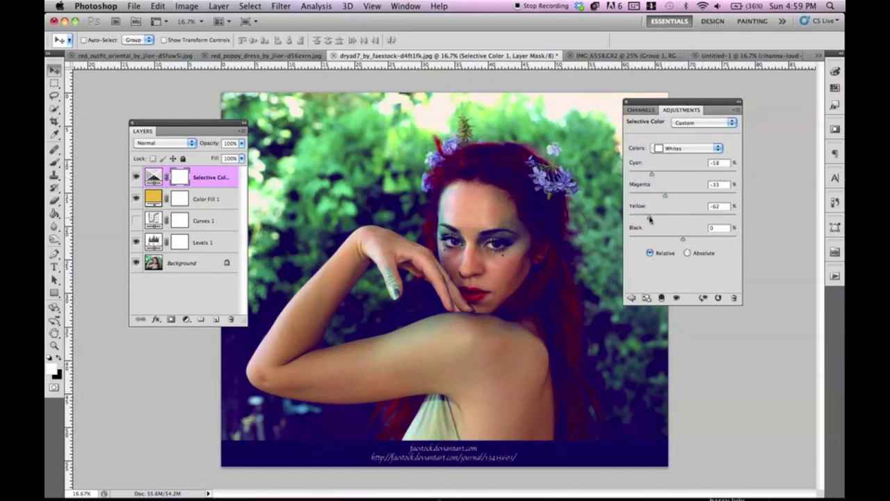
{"action": "mouse_move", "coordinate": [658, 240]}
{"action": "left_mouse_down"}
{"action": "mouse_move", "coordinate": [627, 241]}
{"action": "mouse_move", "coordinate": [647, 238]}
{"action": "left_mouse_up"}
- Check the reference collage in Untitled-1, and set Selective Color's Reds to cyan -2% in the dryad7 photo
{"action": "left_click", "coordinate": [756, 57]}
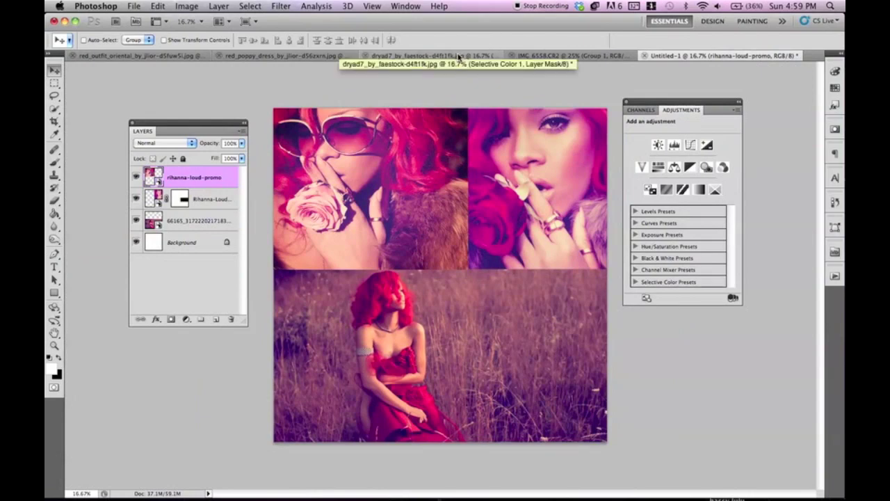
{"action": "left_click", "coordinate": [459, 56]}
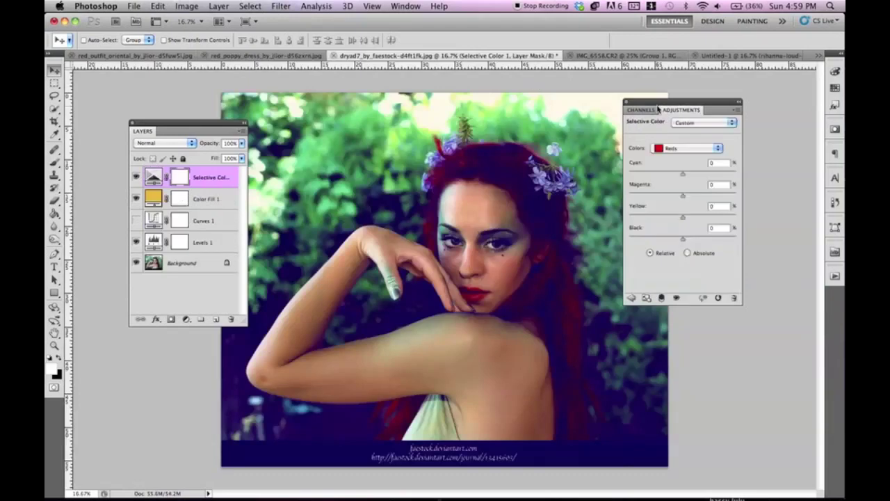
{"action": "mouse_move", "coordinate": [682, 173]}
{"action": "left_mouse_down"}
{"action": "mouse_move", "coordinate": [729, 174]}
{"action": "mouse_move", "coordinate": [676, 185]}
{"action": "left_mouse_up"}
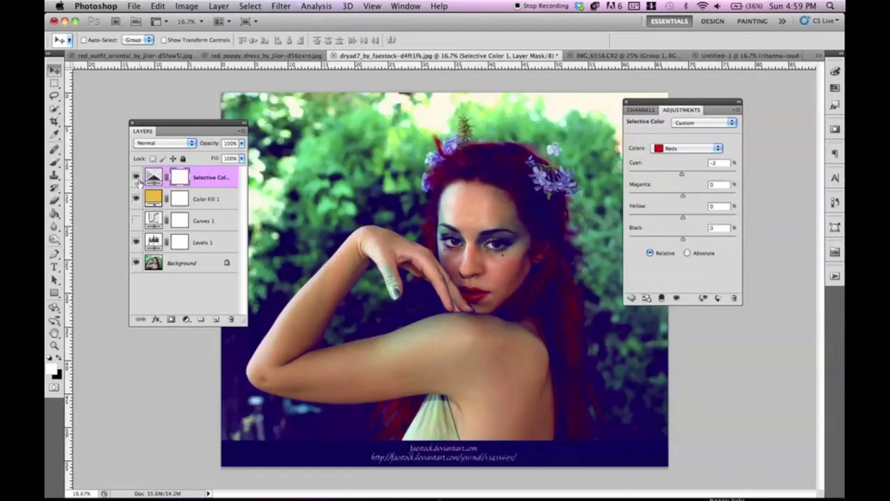
- Show Curves 1 again and compare the photo with and without the Selective Color layer, leaving that layer hidden
{"action": "left_click", "coordinate": [136, 178]}
{"action": "left_click", "coordinate": [137, 220]}
{"action": "left_click", "coordinate": [137, 178]}
{"action": "left_click", "coordinate": [136, 178]}
- Duplicate the Color Fill 1 layer and set the copy to Screen at 6% opacity
{"action": "left_click", "coordinate": [240, 202]}
{"action": "key", "text": "super+j"}
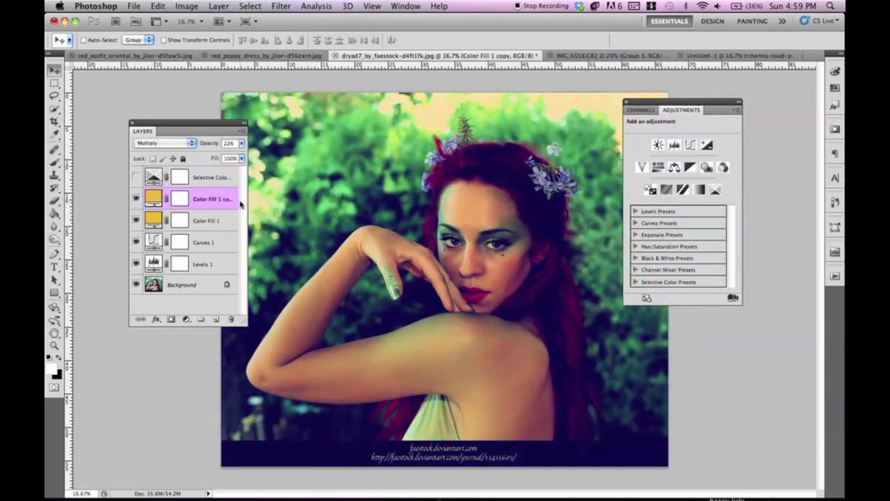
{"action": "left_click", "coordinate": [189, 143]}
{"action": "left_click", "coordinate": [166, 186]}
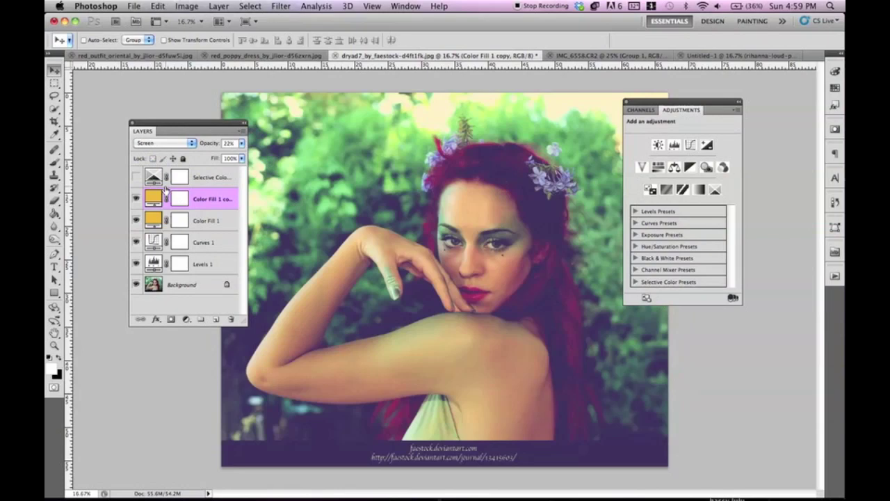
{"action": "left_click_drag", "start_coordinate": [205, 147], "coordinate": [197, 146]}
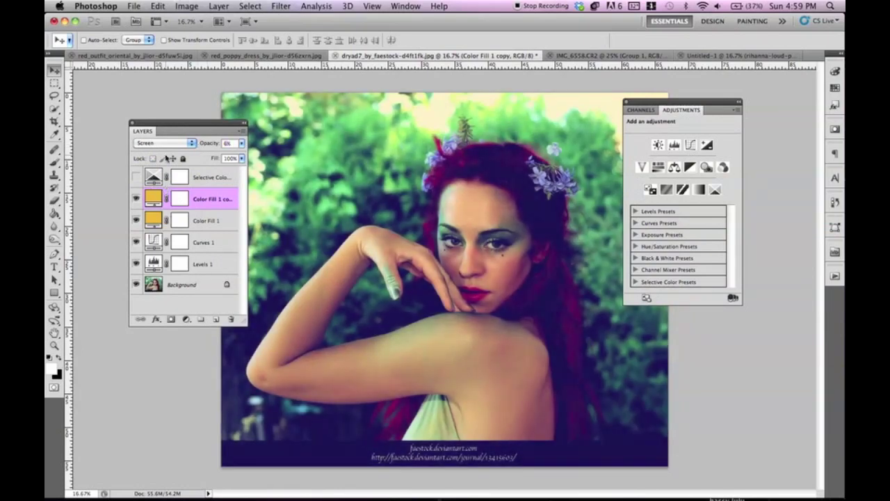
- In the Curves 1 Red channel, raise the midtones to output 125 at input 97 and reshape the shadow and upper points
{"action": "left_click", "coordinate": [156, 244]}
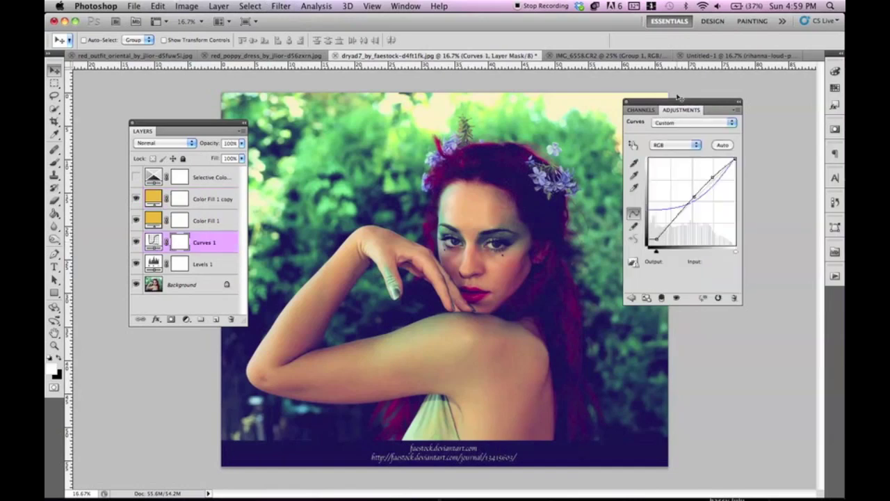
{"action": "left_click", "coordinate": [680, 146]}
{"action": "left_click", "coordinate": [675, 153]}
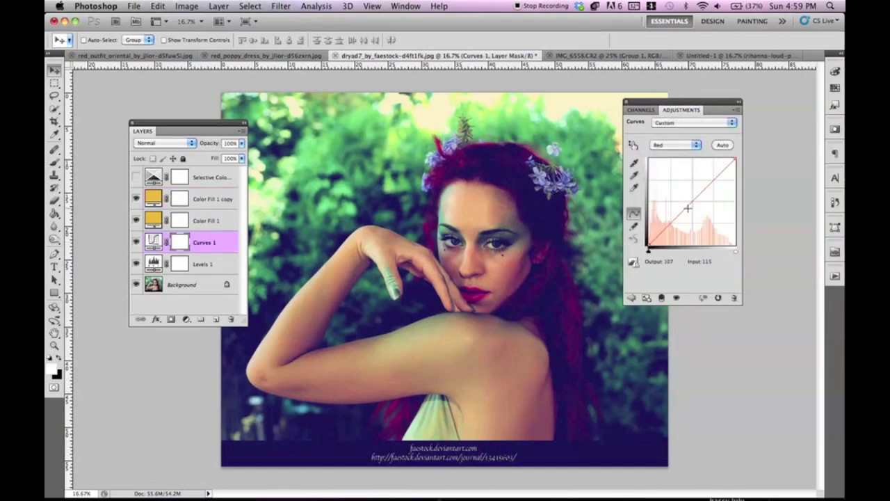
{"action": "left_click_drag", "start_coordinate": [685, 207], "coordinate": [706, 186]}
{"action": "left_click_drag", "start_coordinate": [648, 244], "coordinate": [656, 234]}
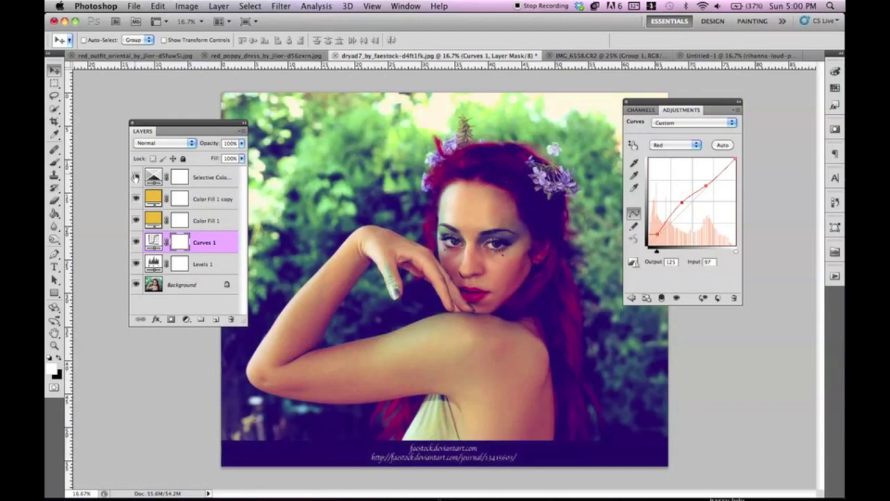
- Group all the adjustment and fill layers from Selective Color 1 down to Levels 1 in the dryad7 photo
{"action": "left_click", "coordinate": [136, 198]}
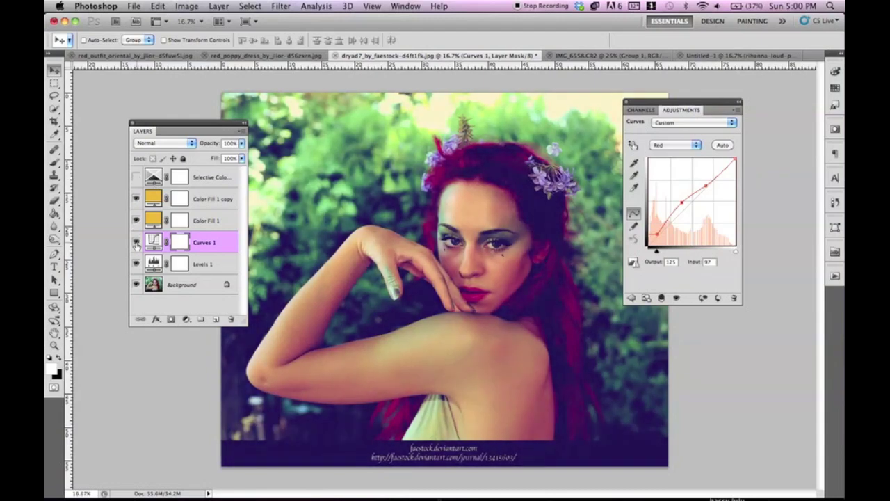
{"action": "left_click", "coordinate": [203, 181]}
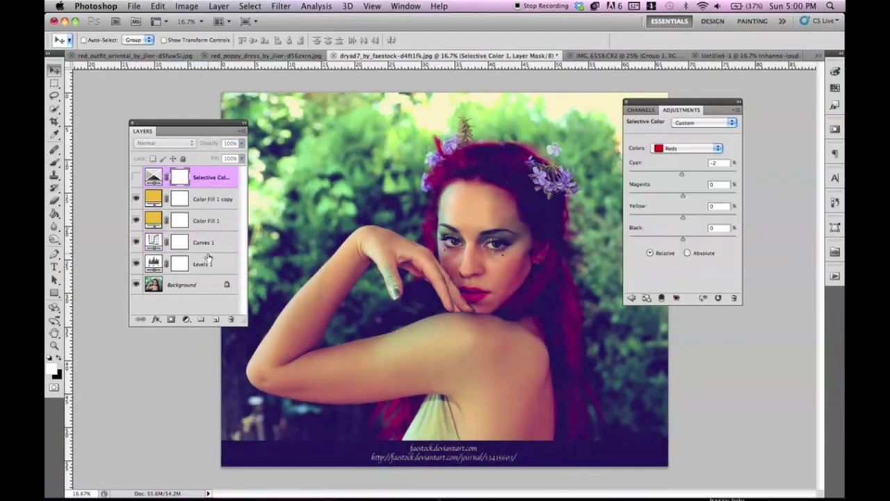
{"action": "left_click", "coordinate": [207, 263], "text": "shift"}
{"action": "key", "text": "super+g"}
- Compare the dryad7 photo with and without the Group 1 adjustments, leaving the group visible
{"action": "left_click", "coordinate": [137, 172]}
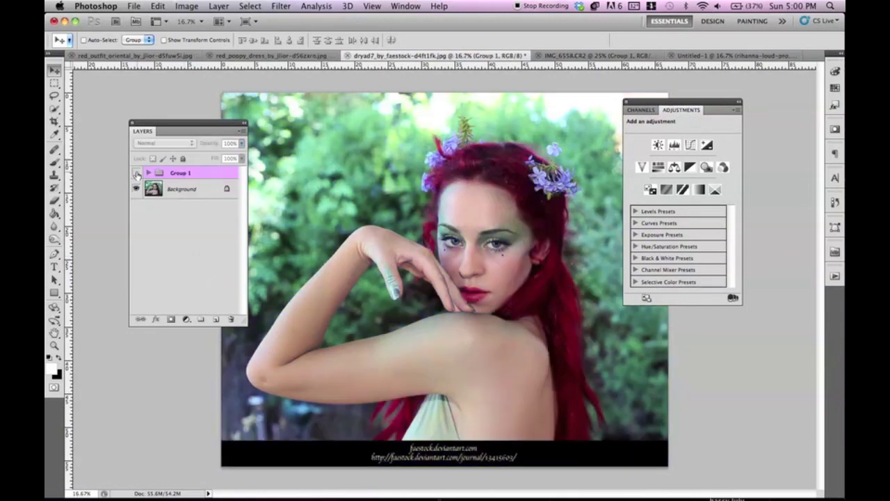
{"action": "left_click", "coordinate": [136, 173]}
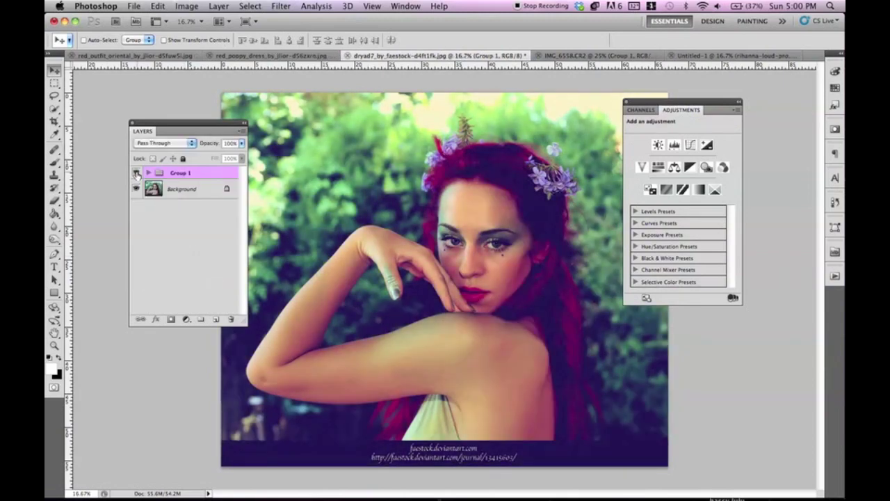
{"action": "key", "text": "super+minus"}
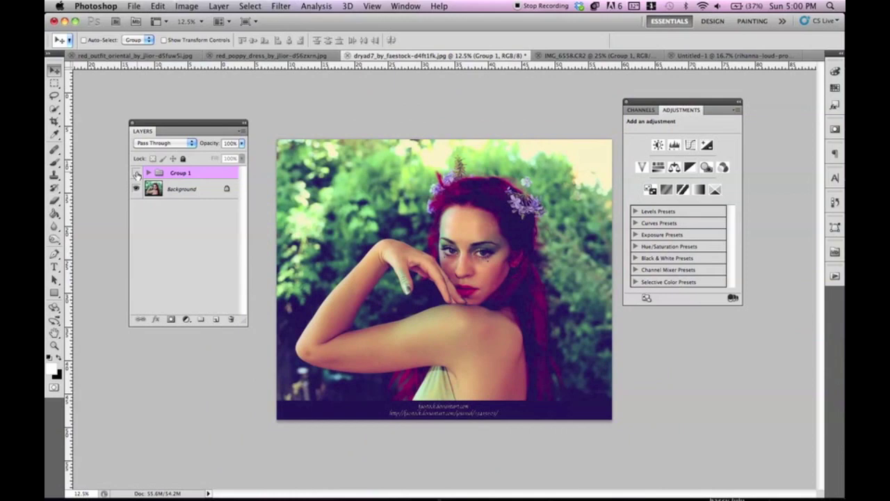
{"action": "left_click", "coordinate": [136, 172]}
{"action": "key", "text": "super+plus"}
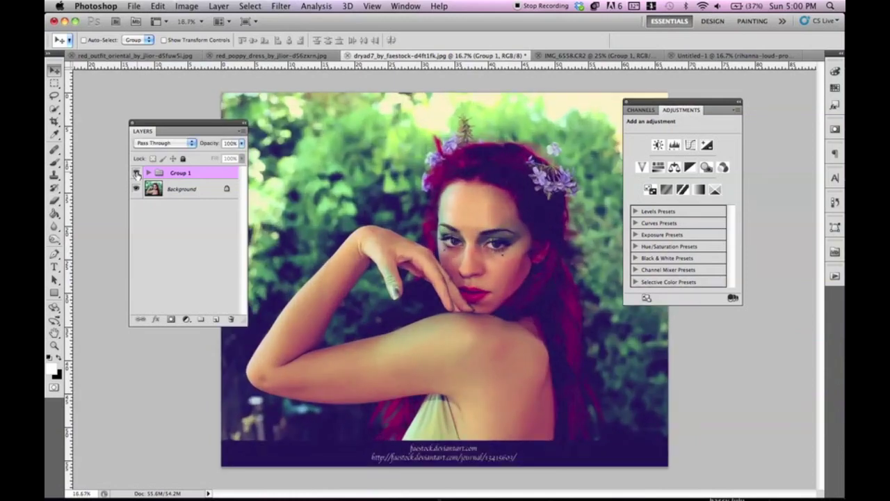
{"action": "left_click", "coordinate": [137, 172]}
{"action": "left_click", "coordinate": [137, 173]}
- Switch to the red_poppy_dress photo and add a Curves adjustment layer with the default name Curves 1
{"action": "left_click", "coordinate": [290, 61]}
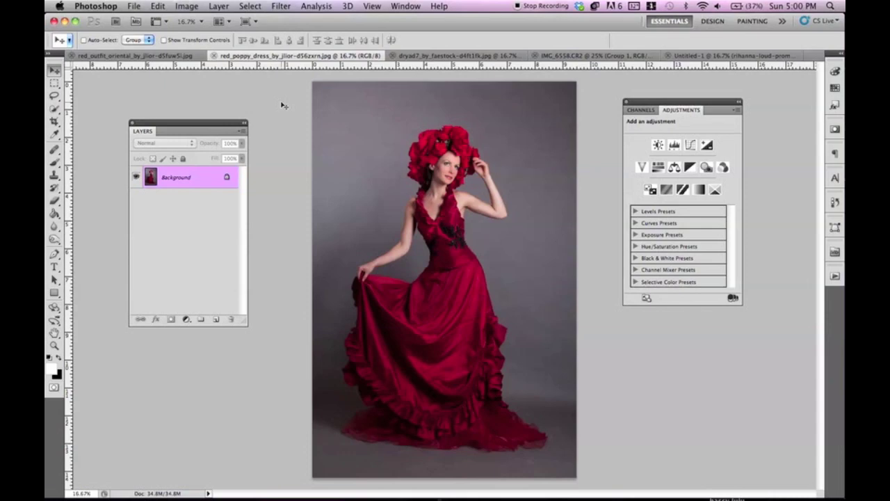
{"action": "left_click", "coordinate": [221, 6]}
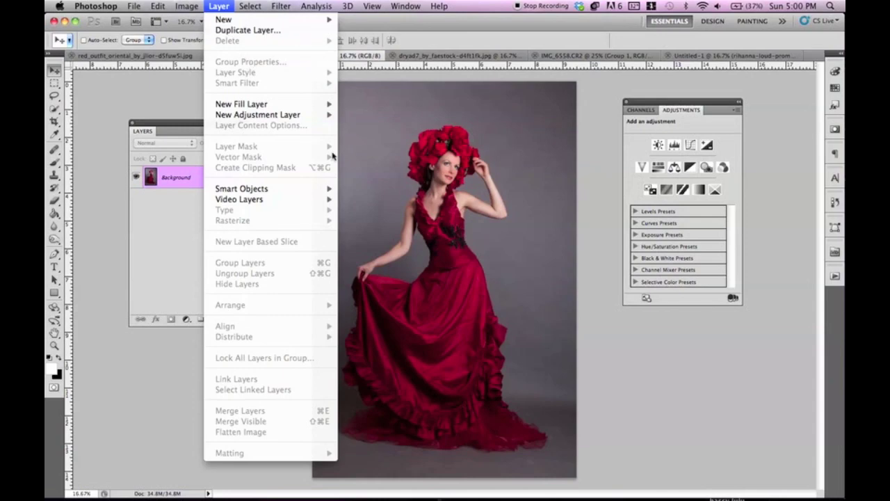
{"action": "mouse_move", "coordinate": [328, 115]}
{"action": "left_click", "coordinate": [374, 137]}
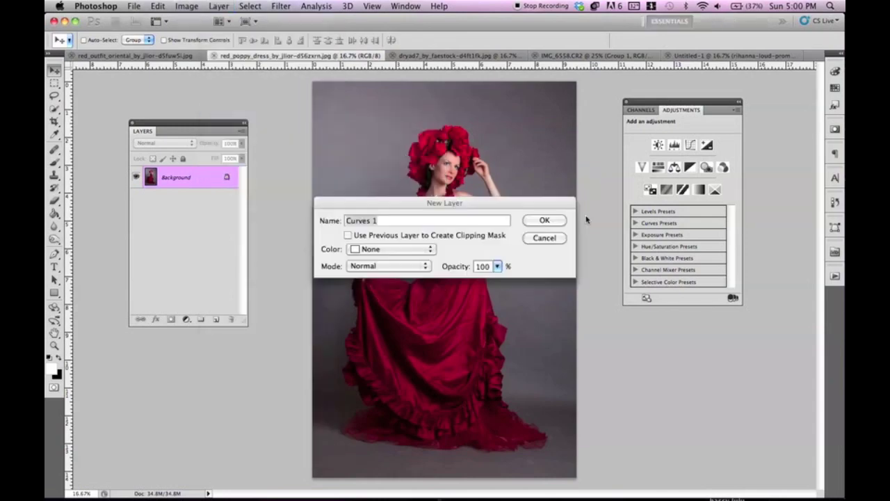
{"action": "left_click", "coordinate": [542, 221]}
- Add a Gradient Map adjustment layer directly above the Background, beneath the hidden Curves 1 layer
{"action": "left_click", "coordinate": [219, 6]}
{"action": "mouse_move", "coordinate": [288, 117]}
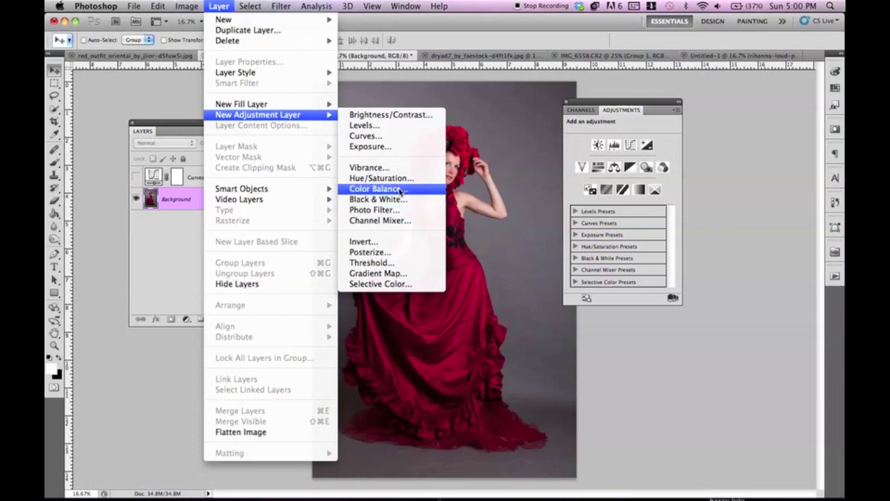
{"action": "left_click", "coordinate": [394, 275]}
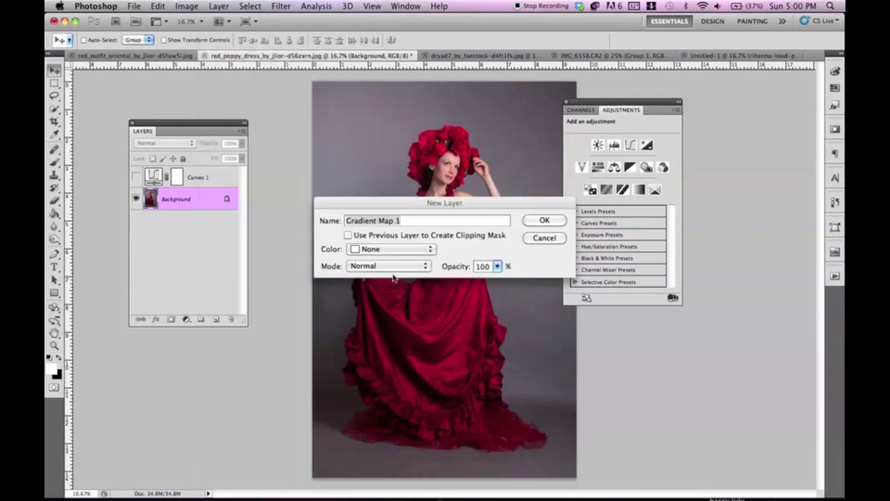
{"action": "left_click", "coordinate": [540, 221]}
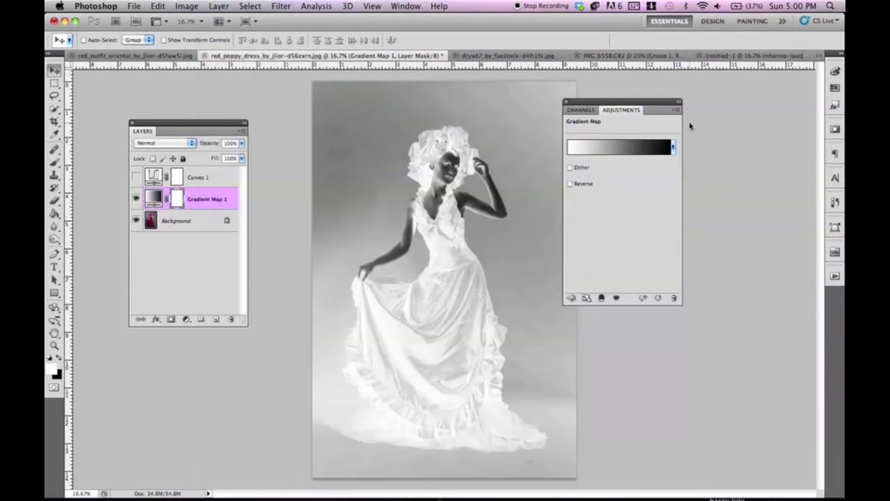
- Try the blue-to-orange preset on the Gradient Map, and choose the blue, red and orange preset instead
{"action": "left_click", "coordinate": [623, 155]}
{"action": "scroll", "coordinate": [661, 191], "scroll_direction": "down", "scroll_amount": 3}
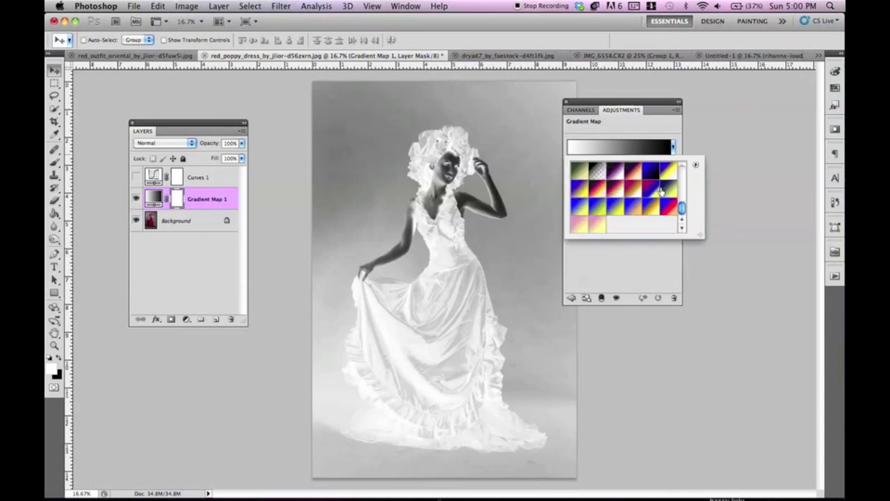
{"action": "left_click", "coordinate": [632, 208]}
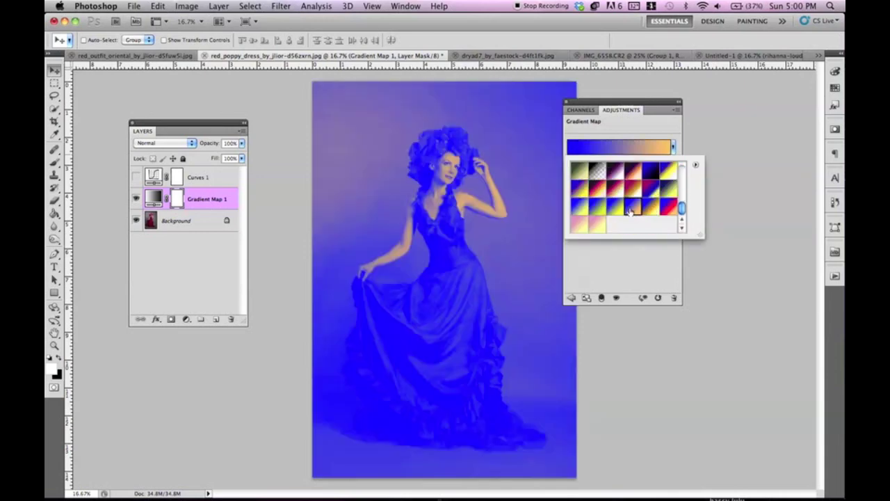
{"action": "left_click", "coordinate": [671, 207]}
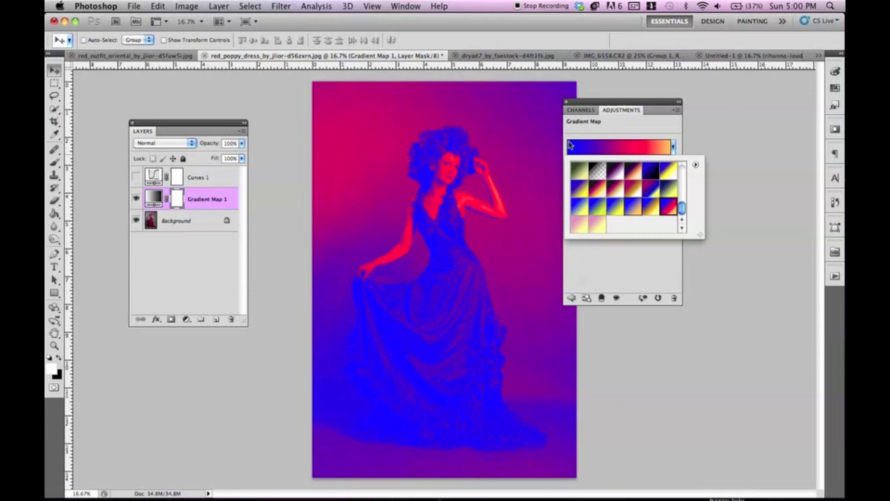
- Set the Gradient Map 1 layer to Screen blending at 76% opacity
{"action": "left_click", "coordinate": [185, 144]}
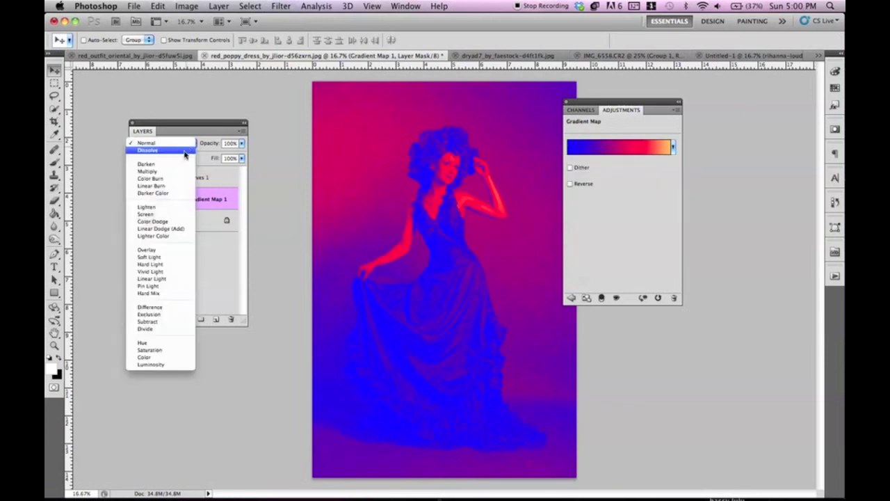
{"action": "left_click", "coordinate": [162, 214]}
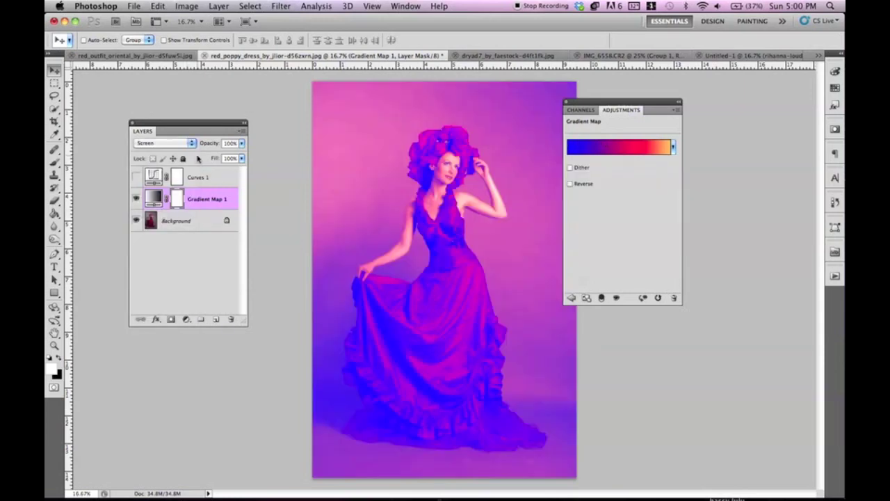
{"action": "left_click_drag", "start_coordinate": [217, 139], "coordinate": [200, 144]}
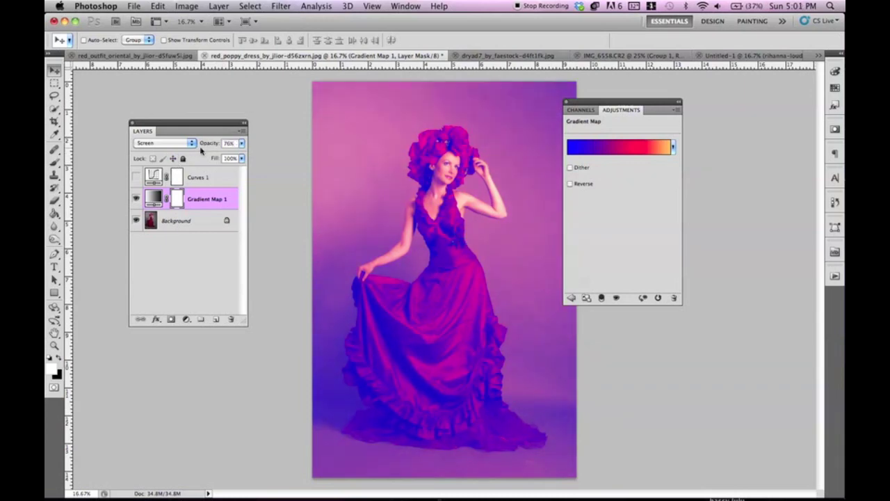
- Edit the Gradient Map's gradient and recolor its blue start stop at location 0% to a dark navy blue
{"action": "left_click", "coordinate": [616, 147]}
{"action": "left_click_drag", "start_coordinate": [304, 179], "coordinate": [720, 193]}
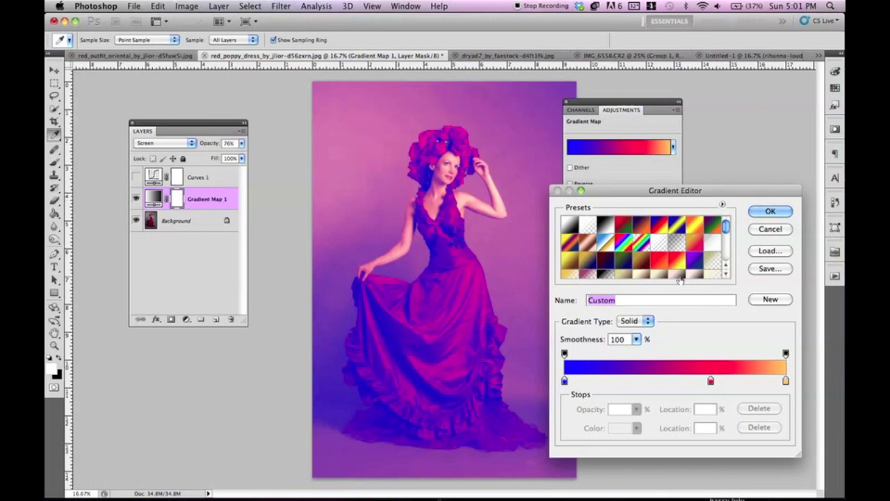
{"action": "scroll", "coordinate": [707, 245], "scroll_direction": "down", "scroll_amount": 5}
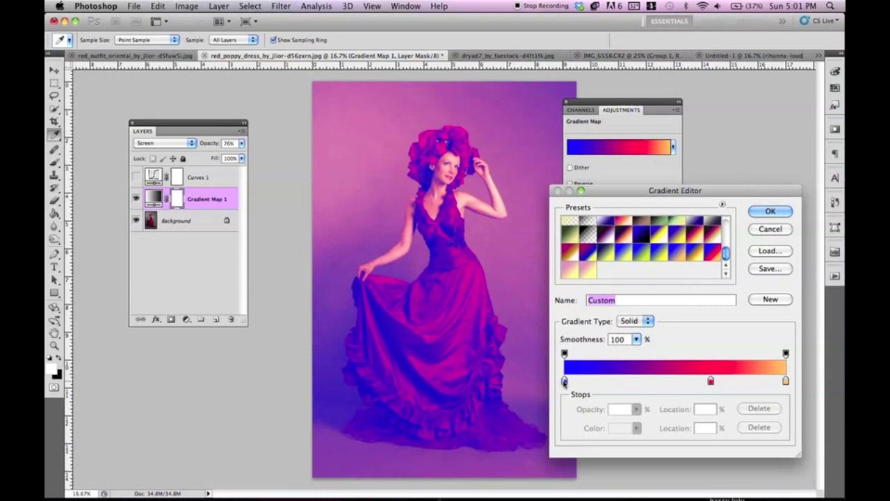
{"action": "left_click", "coordinate": [564, 380]}
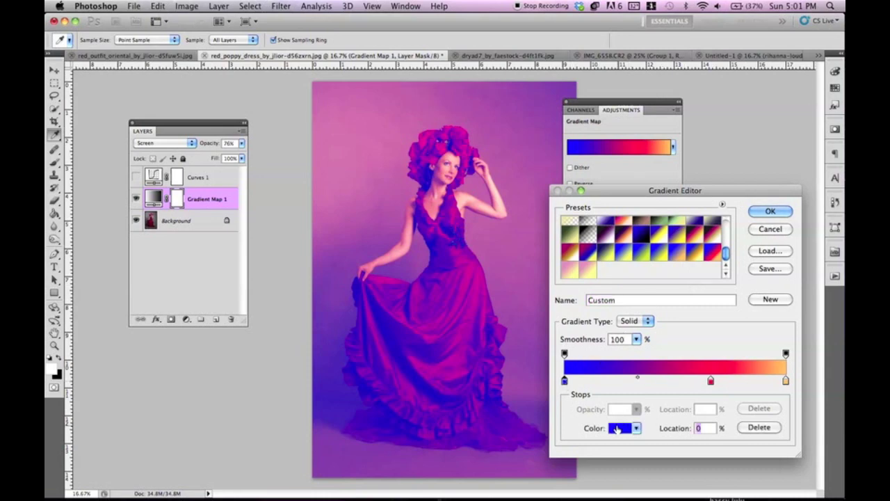
{"action": "left_click", "coordinate": [564, 381]}
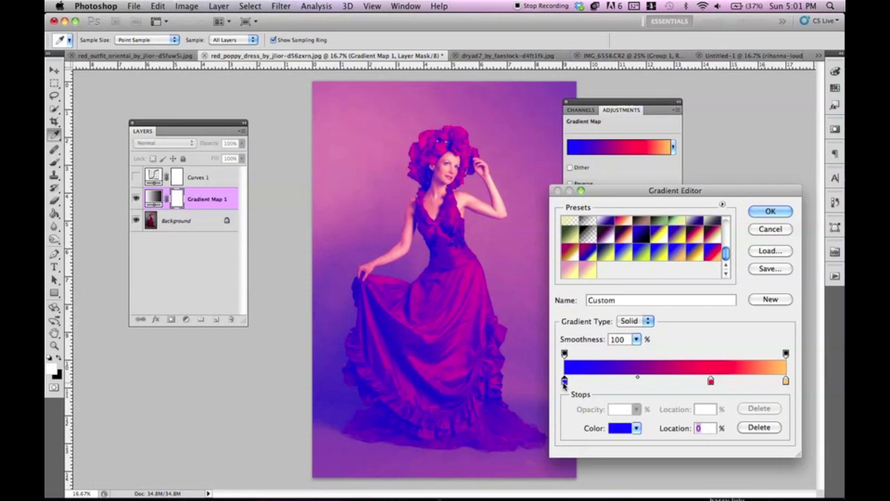
{"action": "left_click", "coordinate": [619, 428]}
{"action": "left_click_drag", "start_coordinate": [587, 288], "coordinate": [713, 354]}
{"action": "left_click", "coordinate": [684, 333]}
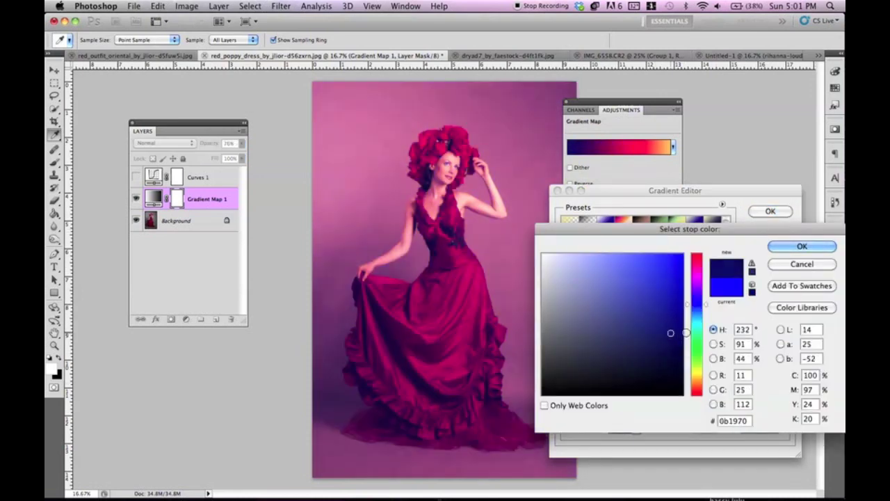
{"action": "left_click", "coordinate": [804, 246]}
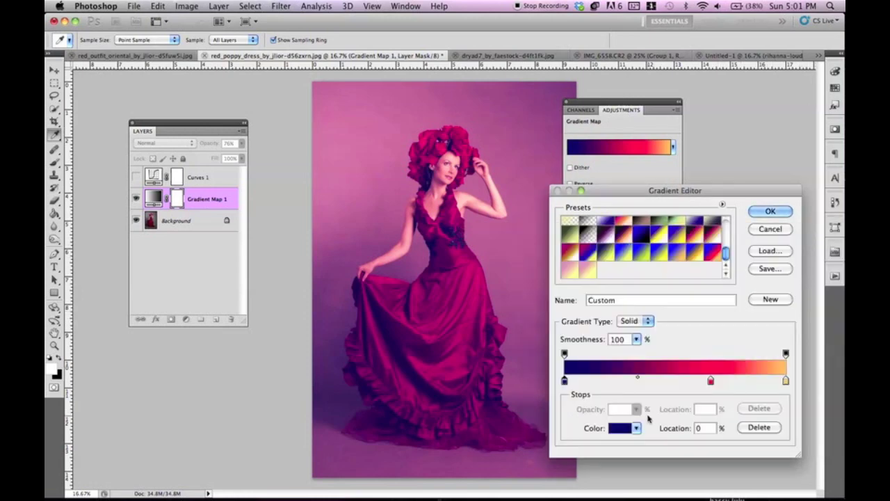
- Remove the gradient's middle red stop and recolor the orange end stop at 100% to red f7001d
{"action": "left_click", "coordinate": [711, 381]}
{"action": "left_click_drag", "start_coordinate": [711, 381], "coordinate": [675, 484]}
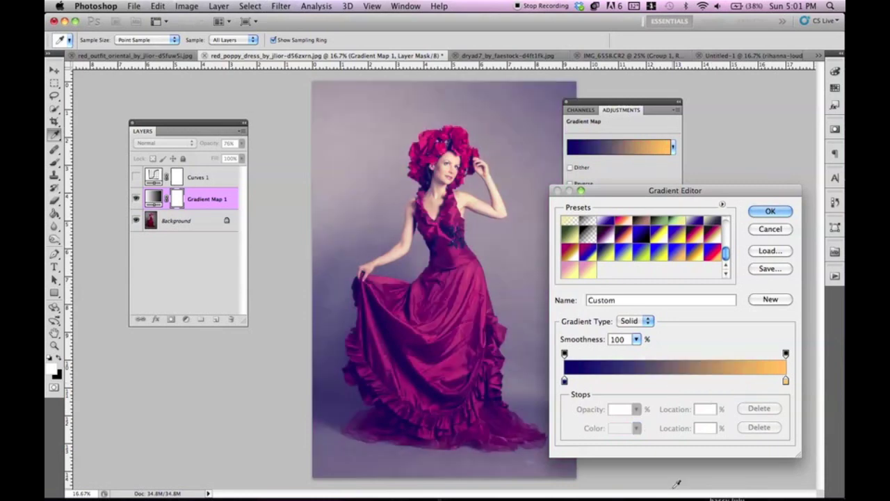
{"action": "left_click", "coordinate": [786, 381]}
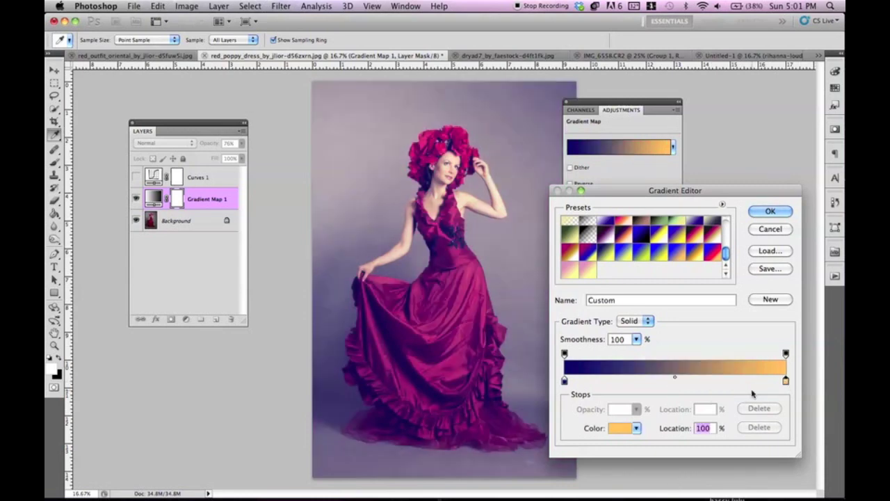
{"action": "left_click", "coordinate": [619, 428]}
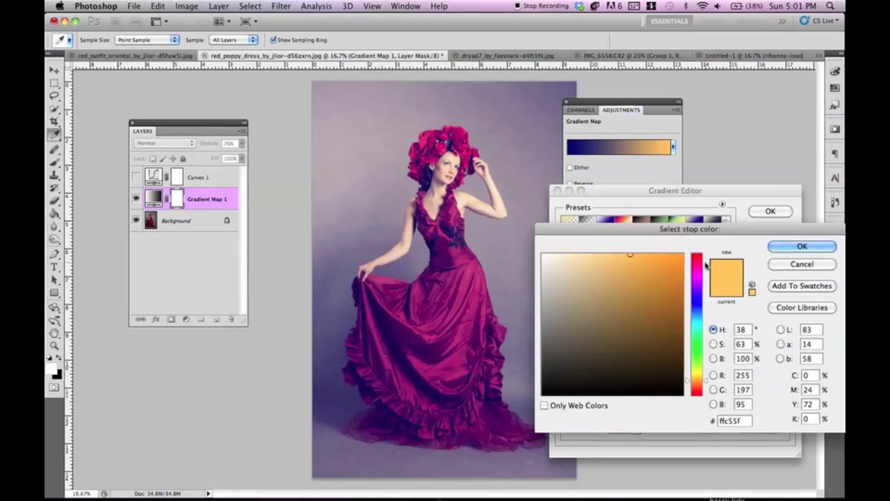
{"action": "left_click", "coordinate": [701, 257]}
{"action": "left_click_drag", "start_coordinate": [696, 259], "coordinate": [697, 256]}
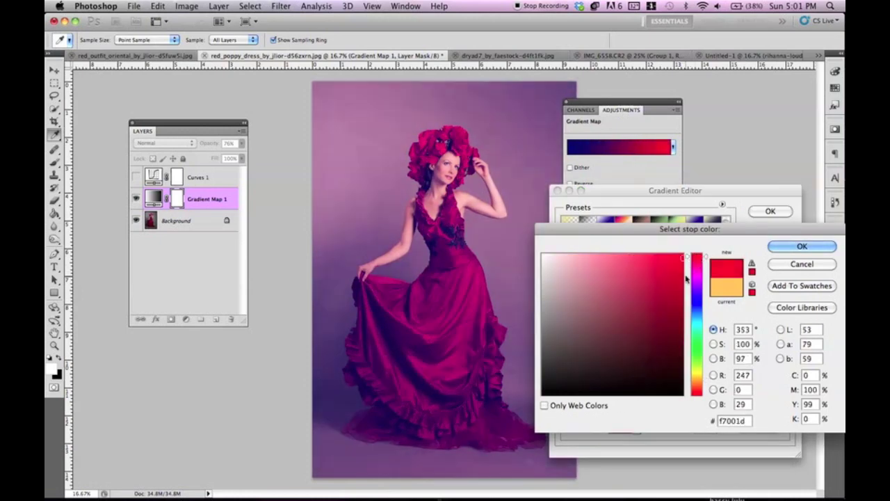
{"action": "left_click", "coordinate": [802, 246]}
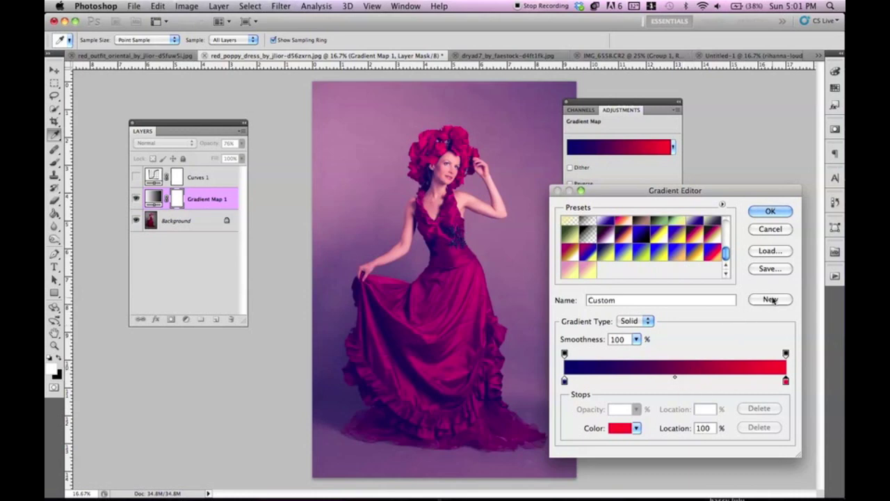
- Save the navy-to-red gradient as a new preset named Gradient 1
{"action": "left_click", "coordinate": [683, 297]}
{"action": "type", "text": "Gradient 1"}
{"action": "left_click", "coordinate": [769, 299]}
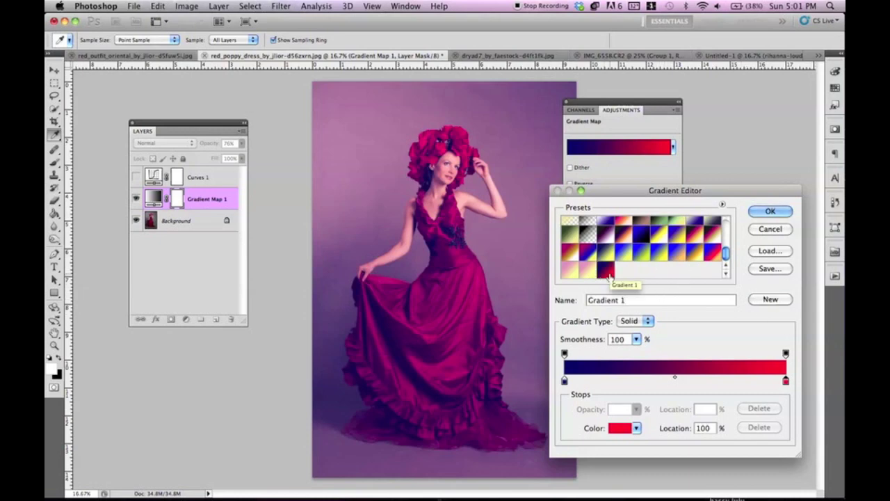
- Add a yellow color stop to the gradient and rearrange the stops, with yellow near the end and red at 66%
{"action": "left_click", "coordinate": [689, 380]}
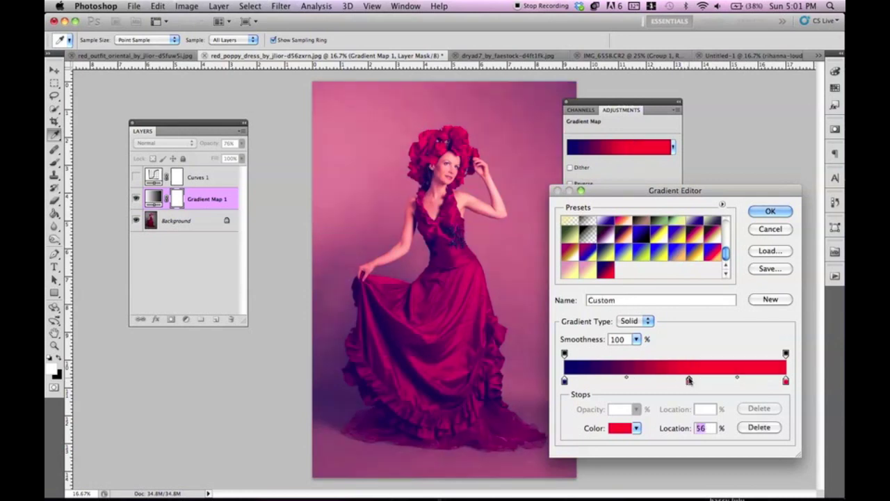
{"action": "left_click", "coordinate": [619, 428]}
{"action": "left_click", "coordinate": [701, 370]}
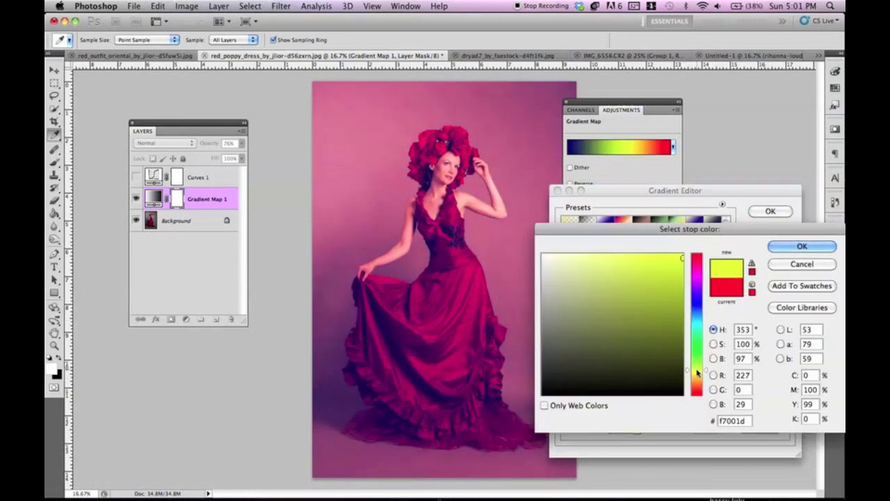
{"action": "left_click", "coordinate": [688, 274]}
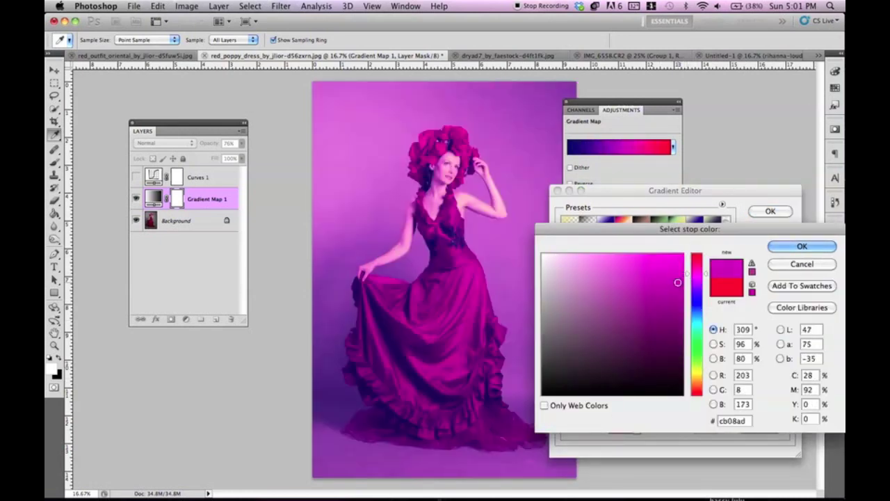
{"action": "left_click", "coordinate": [699, 378]}
{"action": "left_click", "coordinate": [699, 370]}
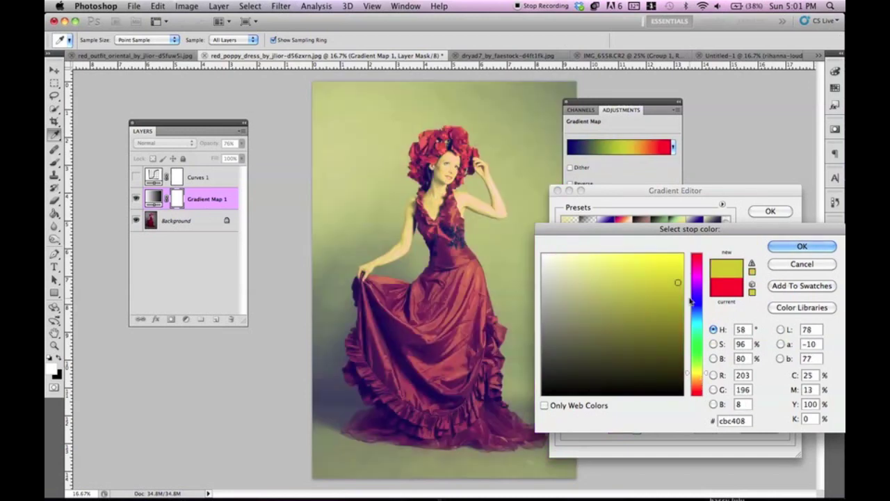
{"action": "left_click", "coordinate": [802, 246]}
{"action": "left_click_drag", "start_coordinate": [688, 380], "coordinate": [711, 381]}
{"action": "left_click", "coordinate": [785, 380]}
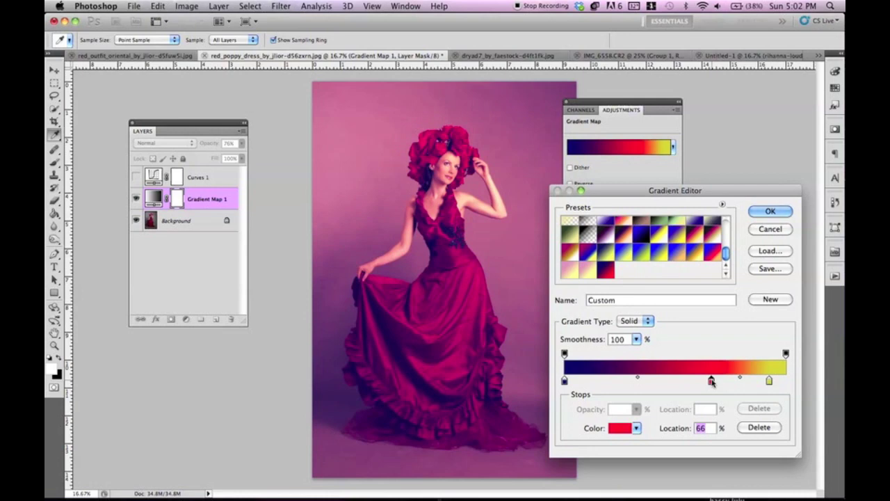
- Save the current gradient as a new preset, and move its yellow stop to the far end and the red stop to 73%
{"action": "left_click", "coordinate": [771, 299]}
{"action": "left_click_drag", "start_coordinate": [769, 381], "coordinate": [786, 381]}
{"action": "mouse_move", "coordinate": [711, 381]}
{"action": "left_mouse_down"}
{"action": "mouse_move", "coordinate": [676, 381]}
{"action": "mouse_move", "coordinate": [739, 381]}
{"action": "mouse_move", "coordinate": [726, 381]}
{"action": "left_mouse_up"}
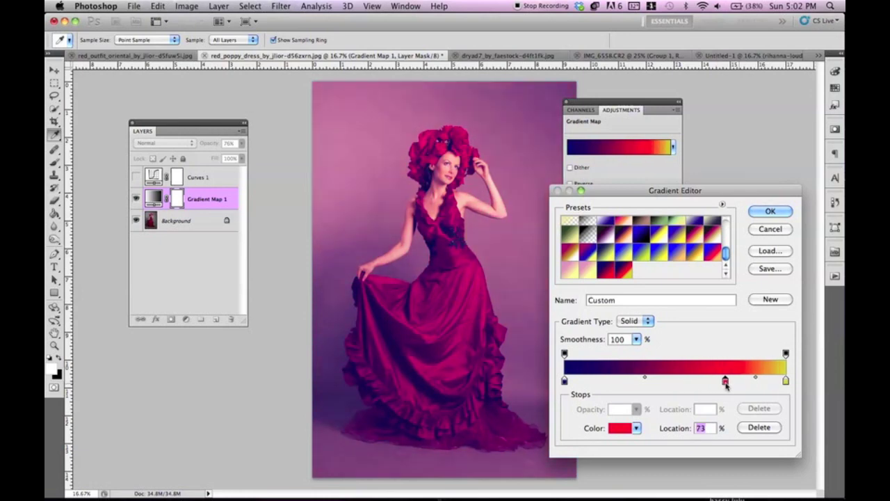
{"action": "left_click", "coordinate": [770, 210]}
{"action": "left_click", "coordinate": [218, 6]}
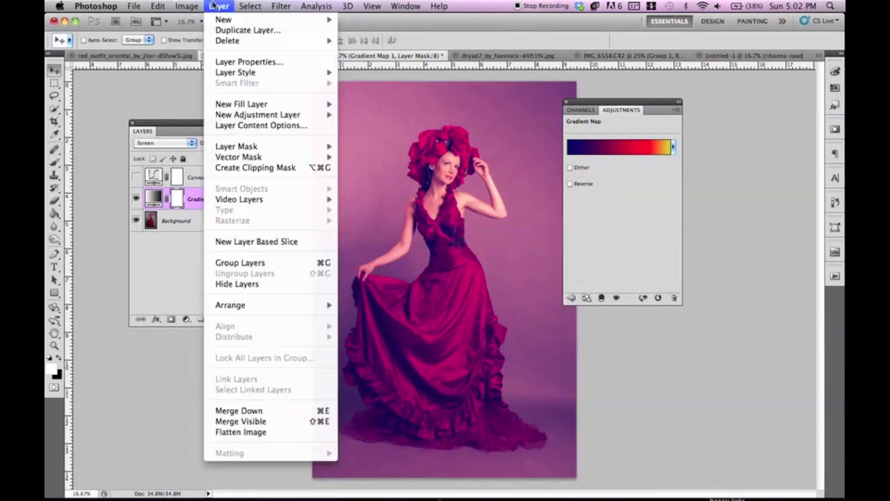
- Show the Curves 1 layer and reshape its Blue curve, anchoring the midtones at 112 and pulling the highlights down slightly
{"action": "left_click", "coordinate": [135, 178]}
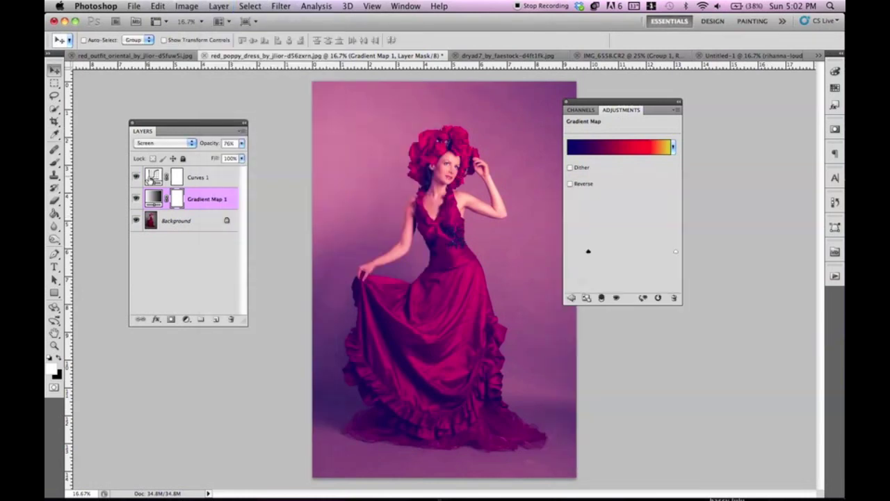
{"action": "left_click", "coordinate": [151, 178]}
{"action": "left_click", "coordinate": [615, 144]}
{"action": "left_click", "coordinate": [614, 170]}
{"action": "left_click_drag", "start_coordinate": [591, 242], "coordinate": [627, 206]}
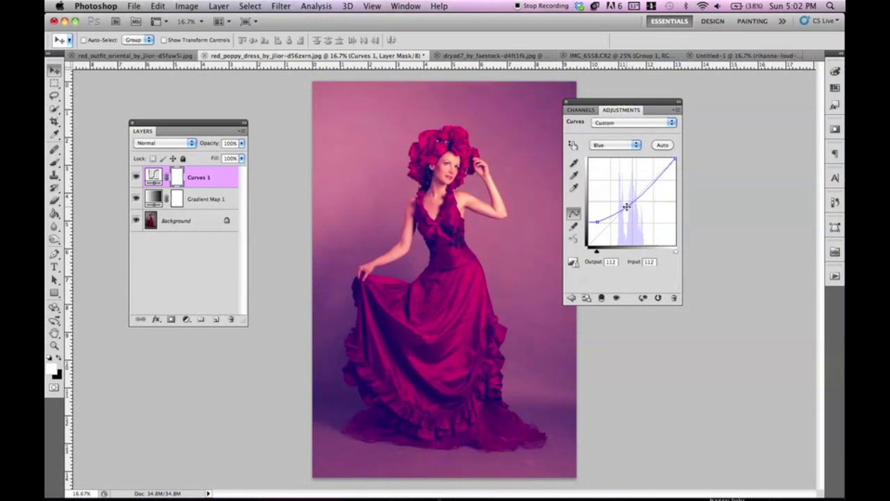
{"action": "left_click_drag", "start_coordinate": [655, 180], "coordinate": [653, 188]}
- Add a Levels adjustment layer directly above the Background layer
{"action": "left_click", "coordinate": [200, 220]}
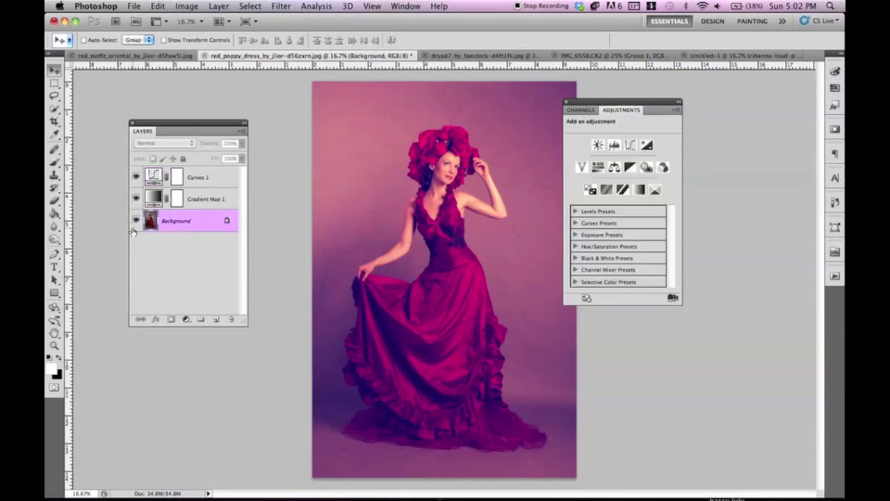
{"action": "left_click", "coordinate": [219, 5]}
{"action": "mouse_move", "coordinate": [295, 117]}
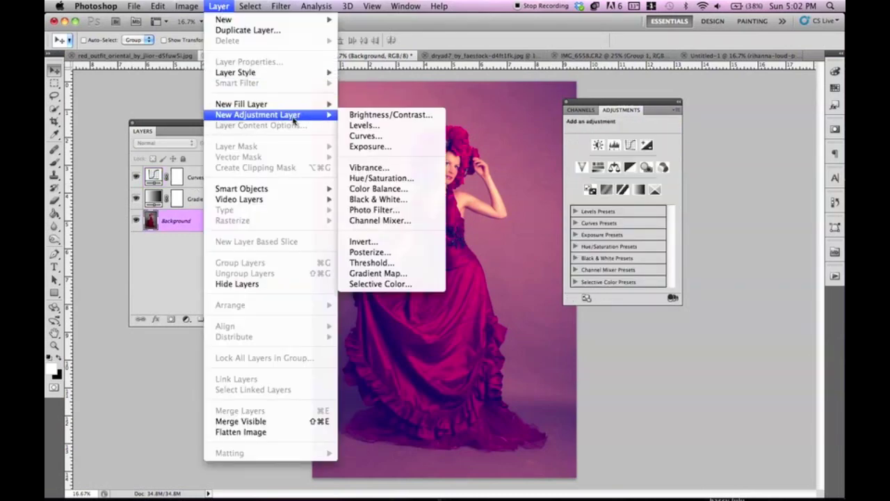
{"action": "left_click", "coordinate": [398, 126]}
{"action": "left_click", "coordinate": [540, 220]}
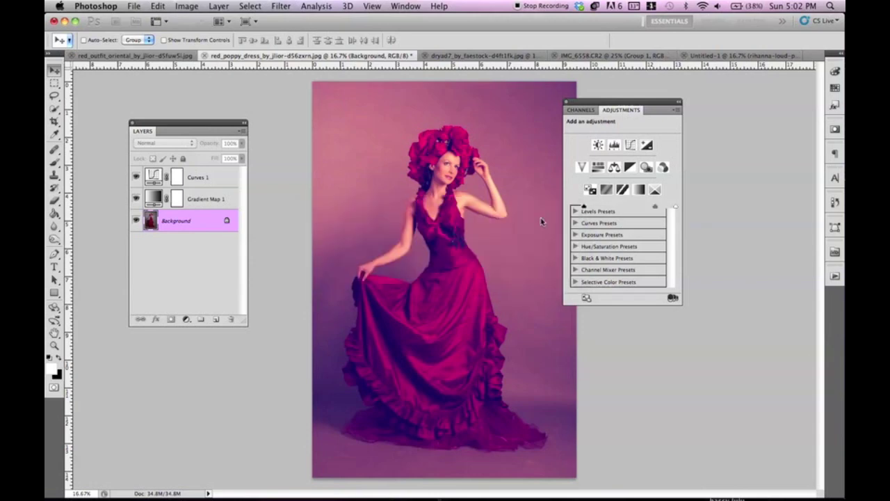
{"action": "mouse_move", "coordinate": [203, 224]}
{"action": "left_mouse_down"}
{"action": "mouse_move", "coordinate": [199, 179]}
{"action": "mouse_move", "coordinate": [199, 228]}
{"action": "mouse_move", "coordinate": [198, 220]}
{"action": "left_mouse_up"}
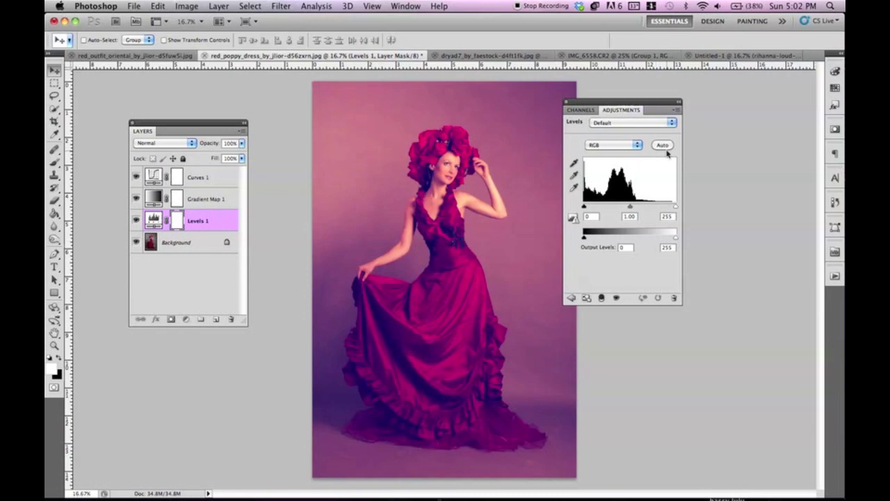
- Darken the portrait in Levels 1 with the black input at 28 and the midtones at 0.74
{"action": "mouse_move", "coordinate": [630, 208]}
{"action": "left_mouse_down"}
{"action": "mouse_move", "coordinate": [622, 209]}
{"action": "mouse_move", "coordinate": [642, 210]}
{"action": "left_mouse_up"}
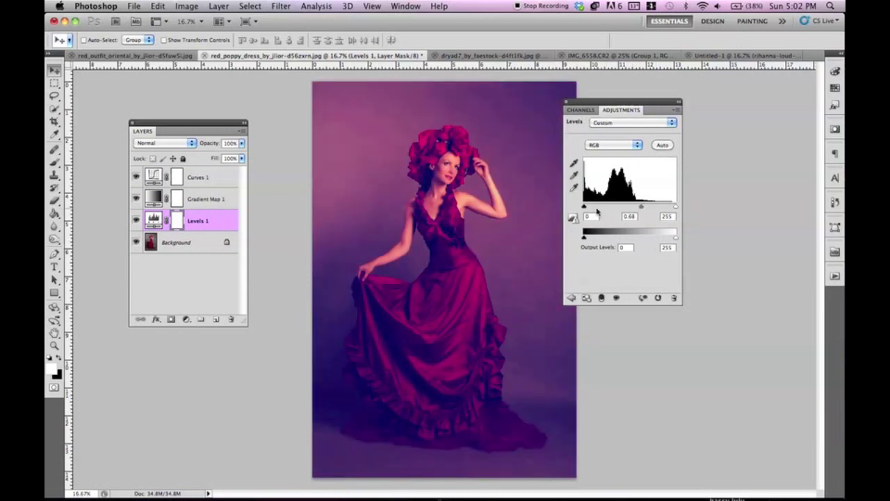
{"action": "left_click_drag", "start_coordinate": [586, 207], "coordinate": [595, 209]}
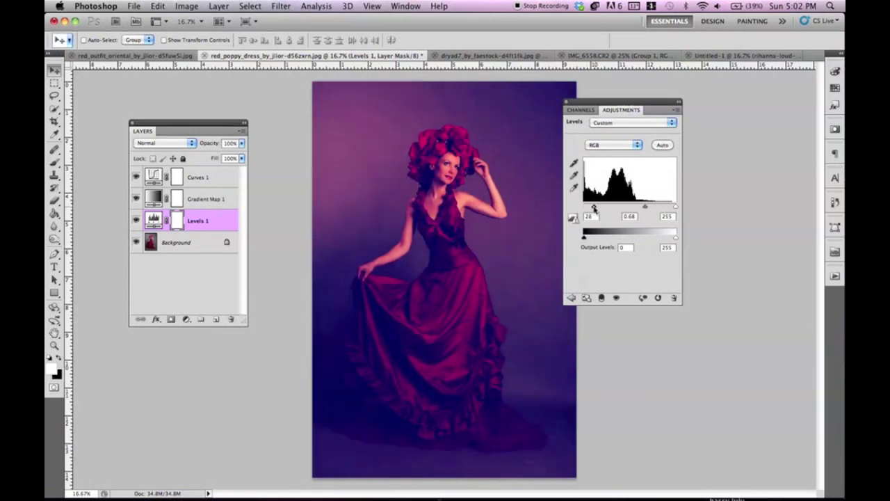
{"action": "left_click_drag", "start_coordinate": [677, 209], "coordinate": [643, 209]}
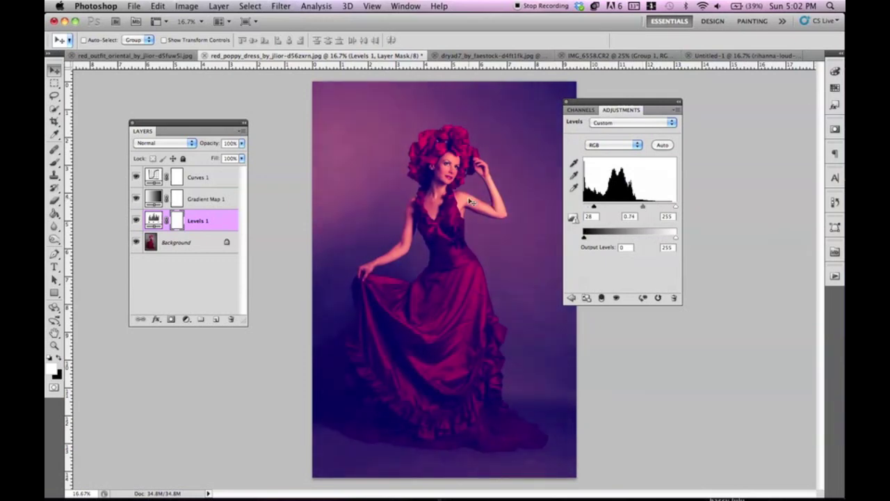
- Reshape the RGB curve in Curves 1, raising the midtones and highlights and setting the shadow point to input 21, output 10
{"action": "left_click", "coordinate": [226, 180]}
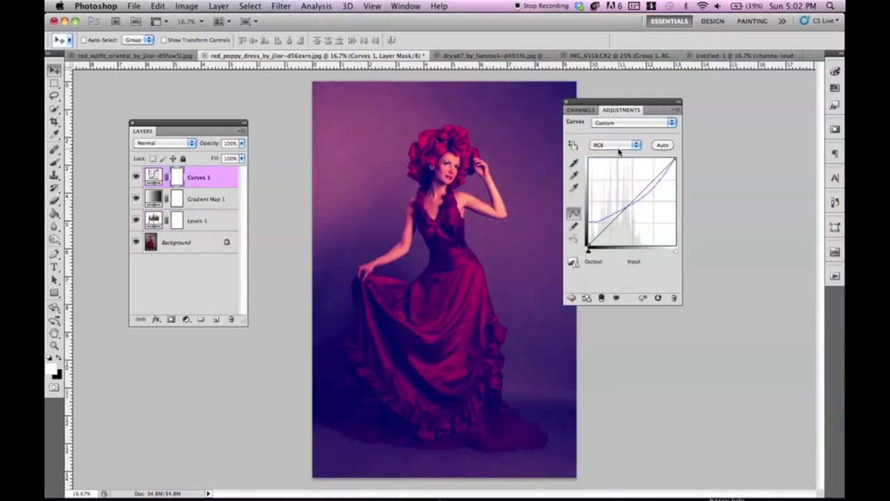
{"action": "left_click_drag", "start_coordinate": [616, 217], "coordinate": [641, 183]}
{"action": "left_click_drag", "start_coordinate": [588, 246], "coordinate": [592, 241]}
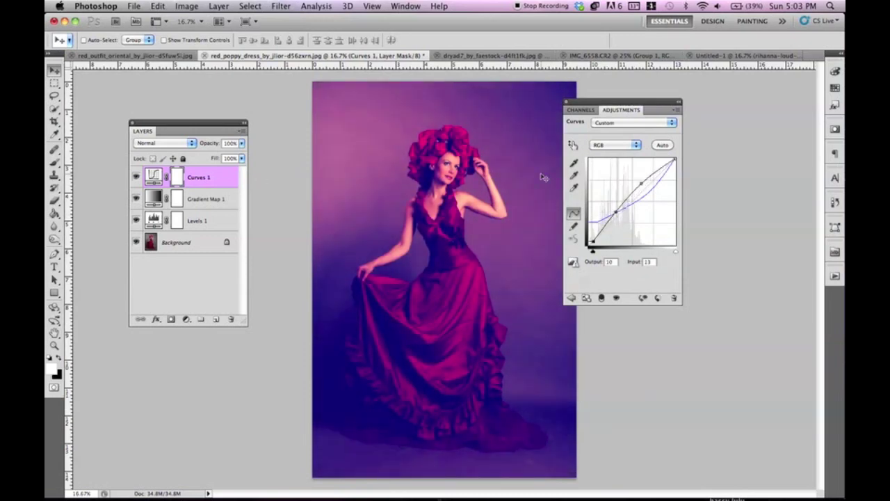
{"action": "left_click_drag", "start_coordinate": [642, 182], "coordinate": [642, 184]}
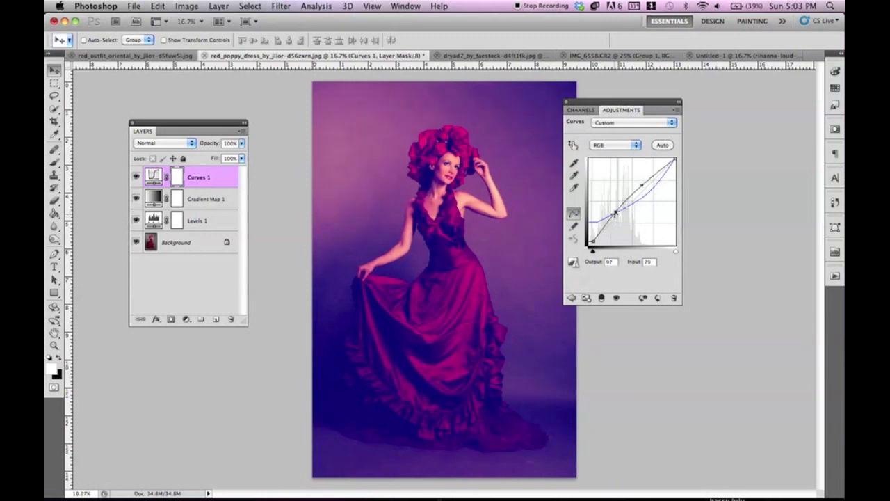
{"action": "left_click_drag", "start_coordinate": [592, 239], "coordinate": [595, 241]}
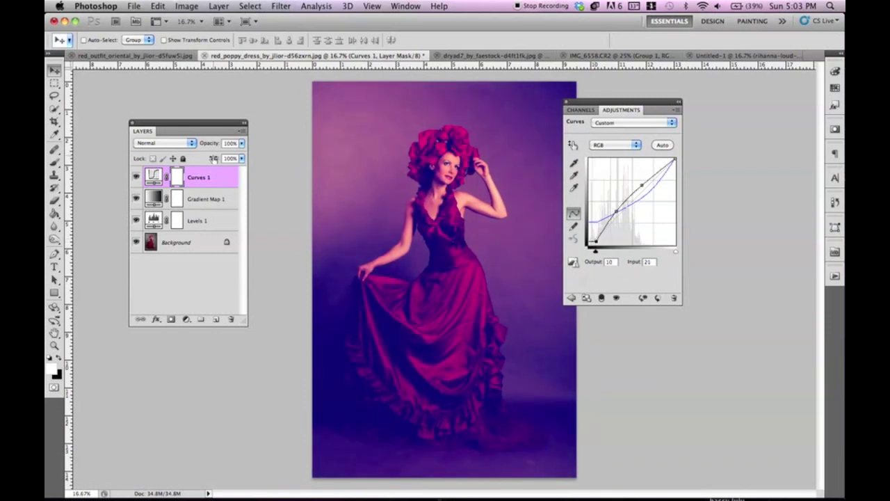
- Add a solid Color Fill layer on top in golden yellow e3bf1a
{"action": "left_click", "coordinate": [185, 319]}
{"action": "left_click", "coordinate": [209, 325]}
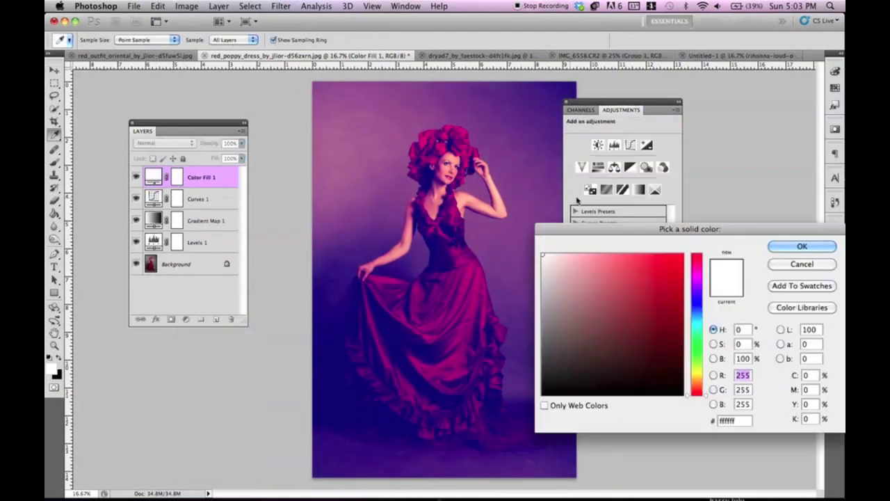
{"action": "left_click", "coordinate": [692, 372]}
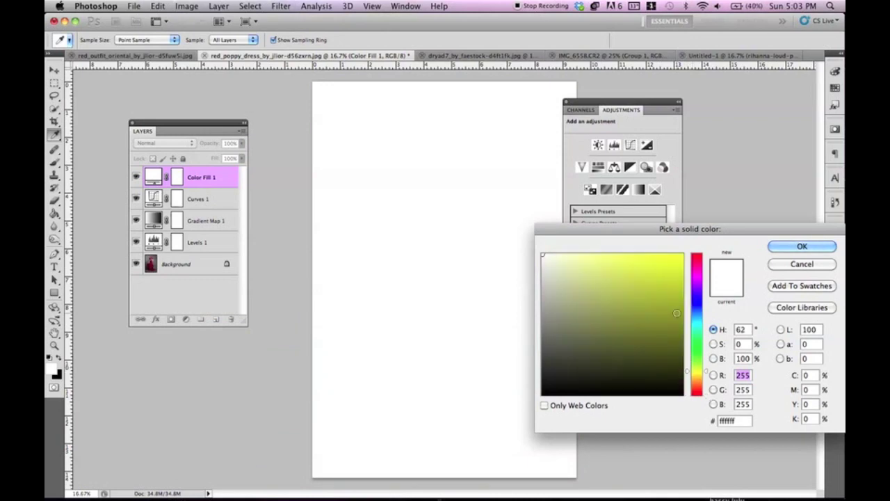
{"action": "left_click", "coordinate": [667, 269]}
{"action": "left_click_drag", "start_coordinate": [697, 374], "coordinate": [697, 377]}
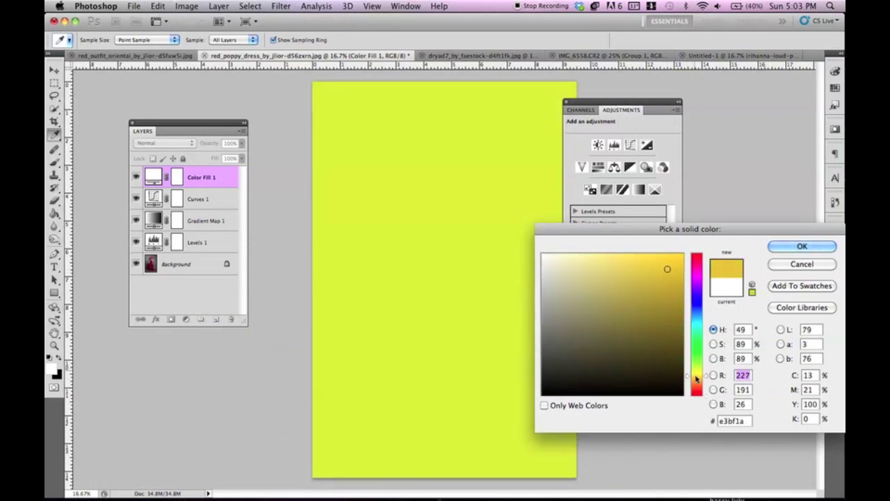
{"action": "left_click", "coordinate": [802, 246]}
- Try blending the yellow Color Fill layer in Screen mode at 30% opacity
{"action": "left_click", "coordinate": [157, 143]}
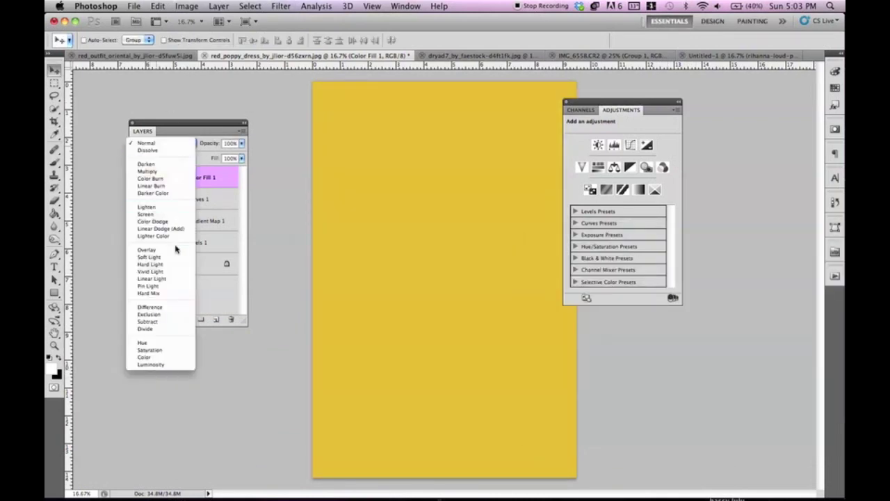
{"action": "left_click", "coordinate": [177, 214]}
{"action": "left_click_drag", "start_coordinate": [206, 149], "coordinate": [170, 149]}
- Set the yellow Color Fill layer to Multiply blending at 10% opacity
{"action": "left_click", "coordinate": [170, 146]}
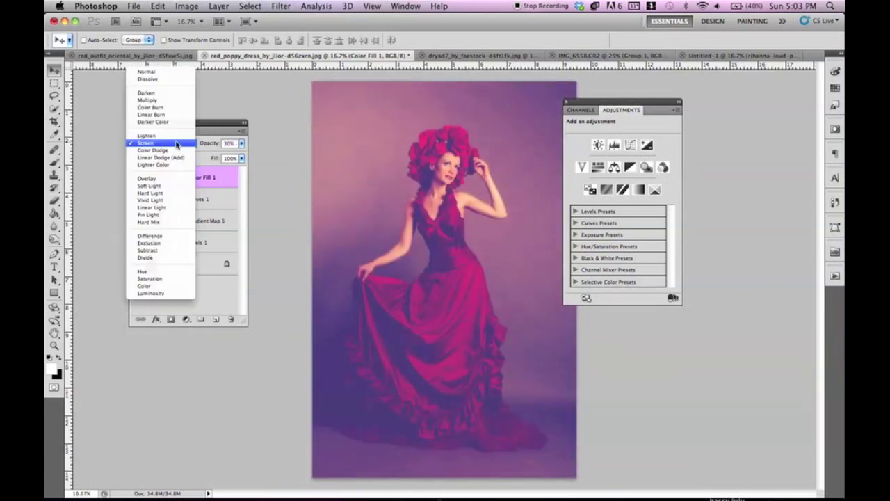
{"action": "left_click", "coordinate": [156, 96]}
{"action": "left_click_drag", "start_coordinate": [213, 144], "coordinate": [200, 143]}
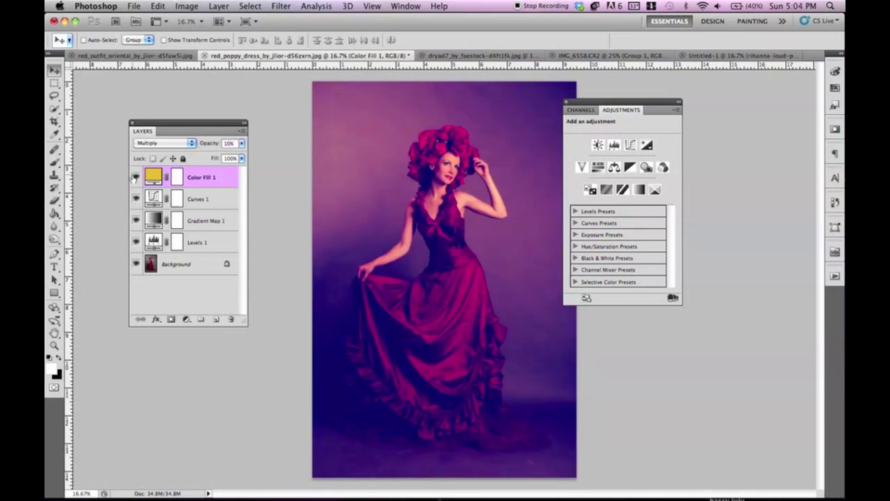
- Compare with the Rihanna collage, and duplicate the Color Fill 1 layer as a Screen layer at 14% opacity
{"action": "left_click", "coordinate": [739, 59]}
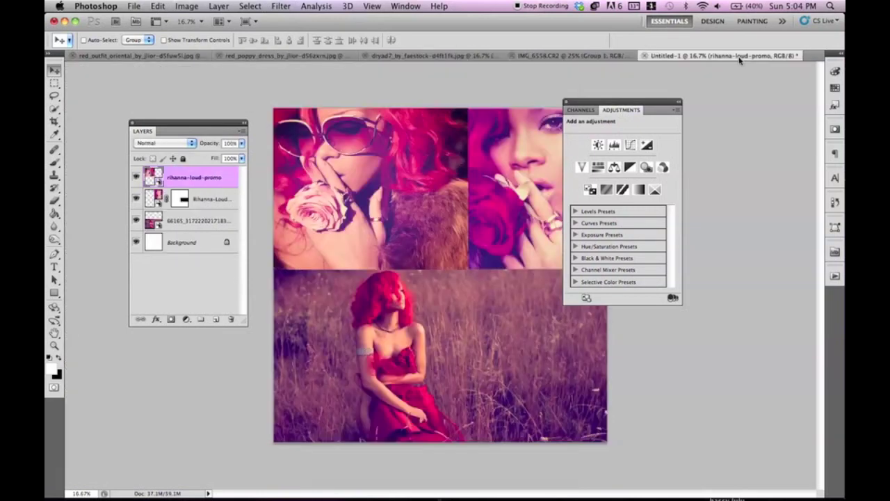
{"action": "left_click", "coordinate": [292, 55]}
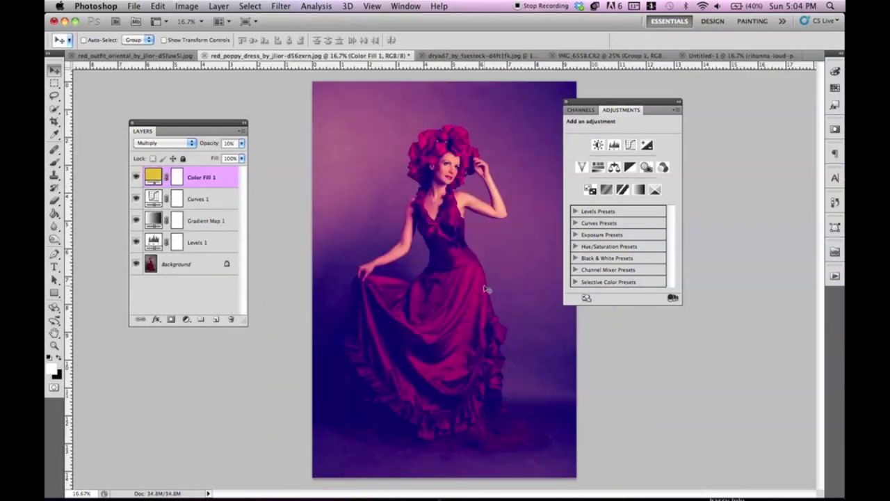
{"action": "key", "text": "super+j"}
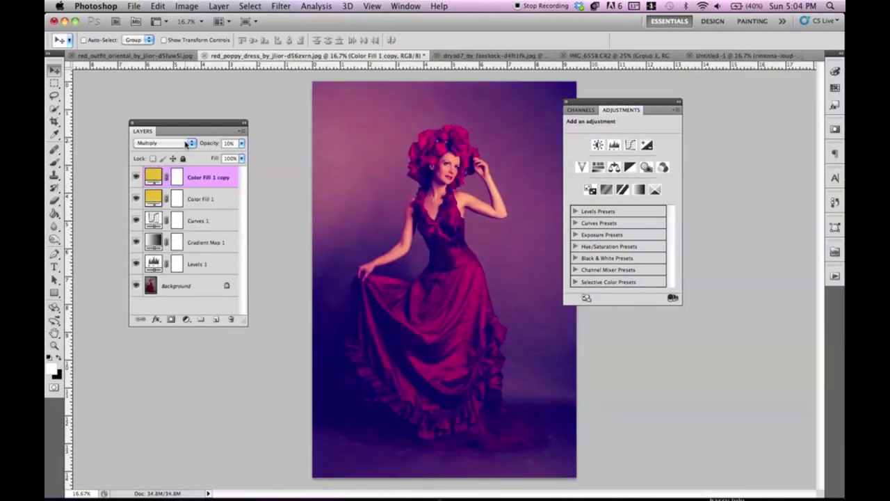
{"action": "left_click", "coordinate": [188, 143]}
{"action": "left_click", "coordinate": [175, 187]}
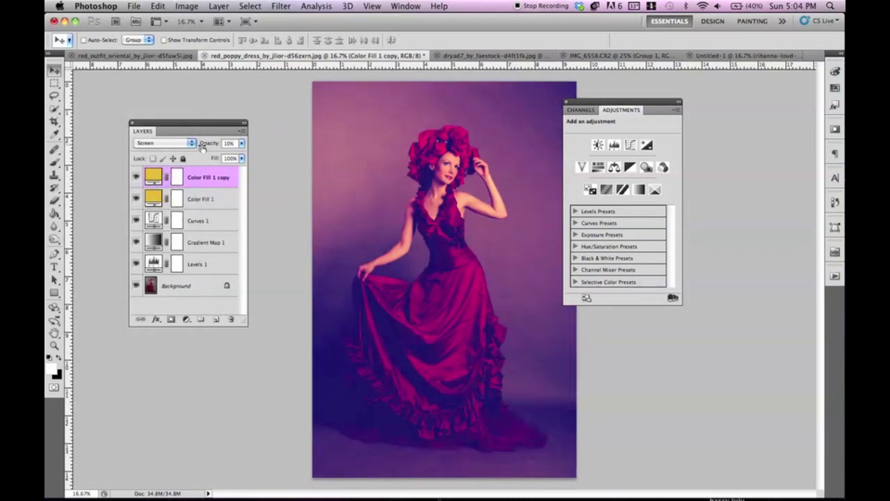
{"action": "left_click_drag", "start_coordinate": [208, 143], "coordinate": [205, 143]}
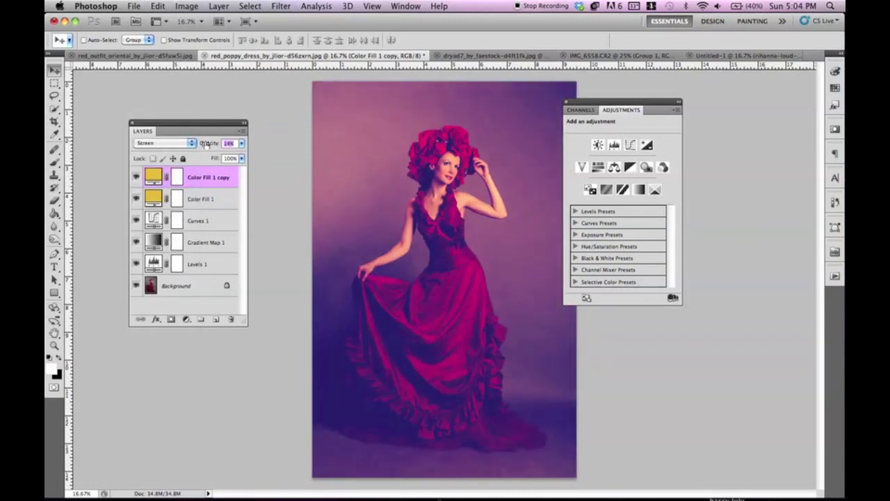
- Check the poppy dress edit against the Rihanna collage, and bring up the red_outfit_oriental image with the Adjustments panel clear of it
{"action": "left_click", "coordinate": [724, 56]}
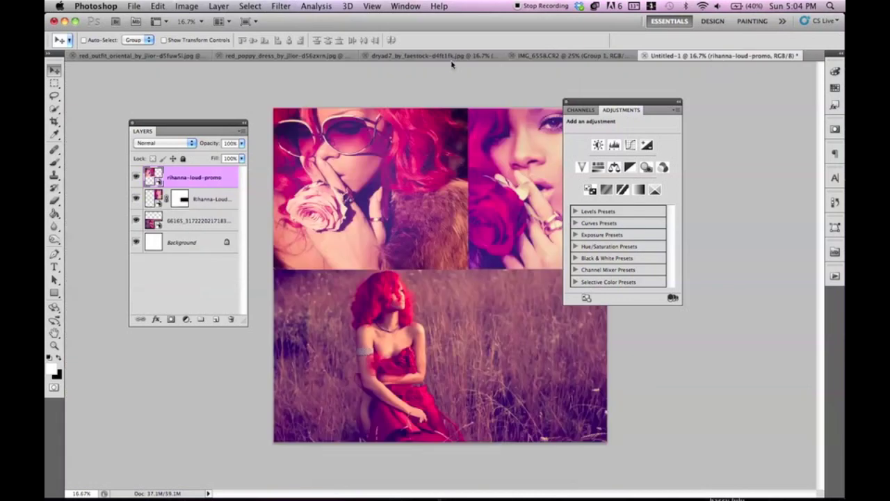
{"action": "left_click", "coordinate": [280, 56]}
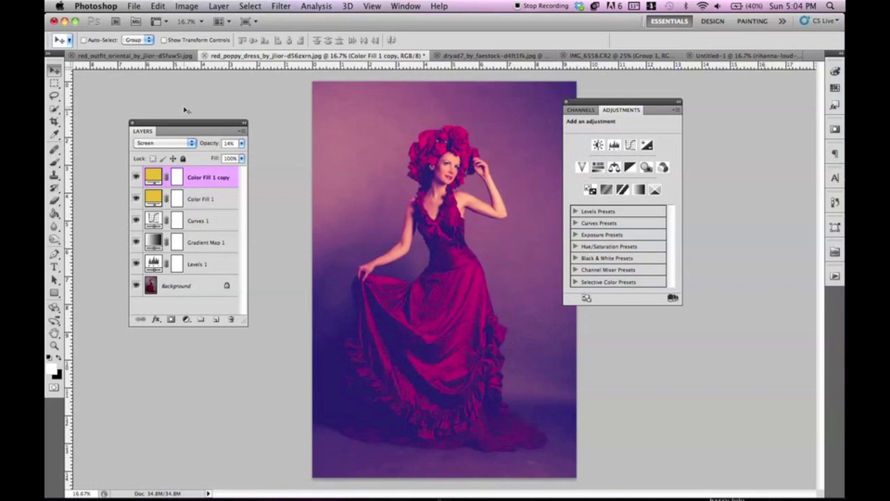
{"action": "left_click", "coordinate": [157, 57]}
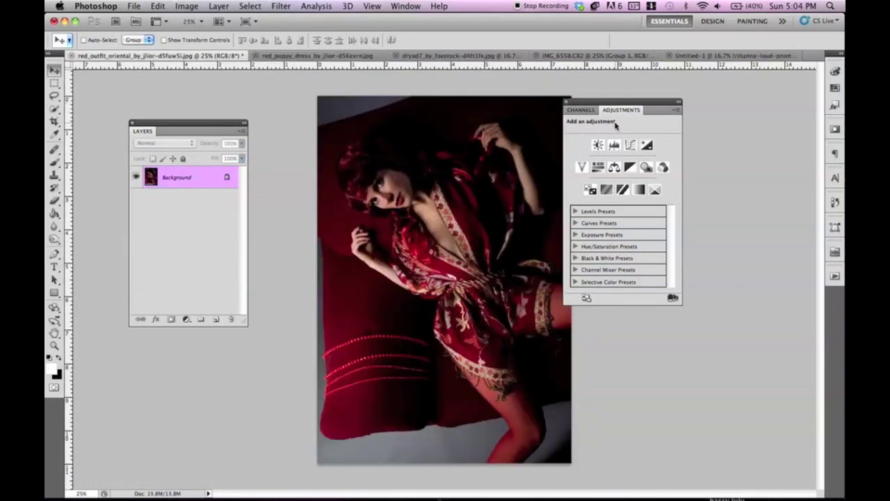
{"action": "left_click_drag", "start_coordinate": [578, 111], "coordinate": [601, 111]}
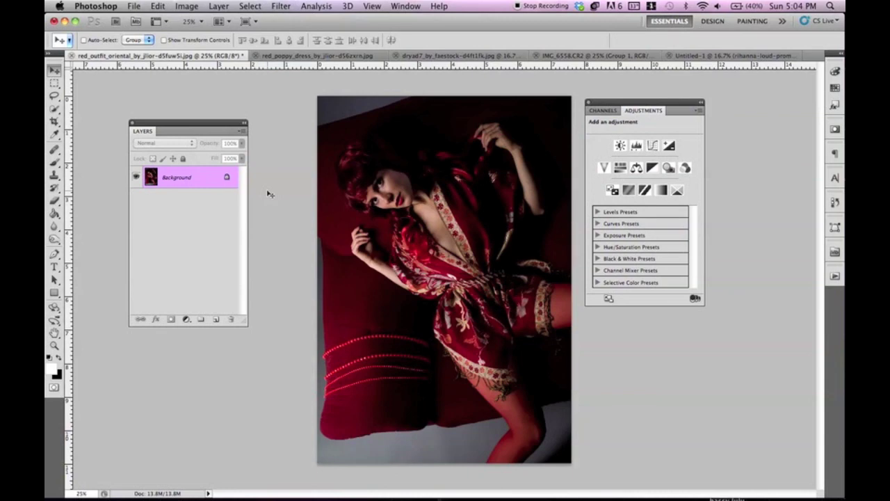
- Add a Selective Color adjustment layer to the red outfit image and raise Black in the Blacks to +9%
{"action": "left_click", "coordinate": [230, 7]}
{"action": "mouse_move", "coordinate": [288, 114]}
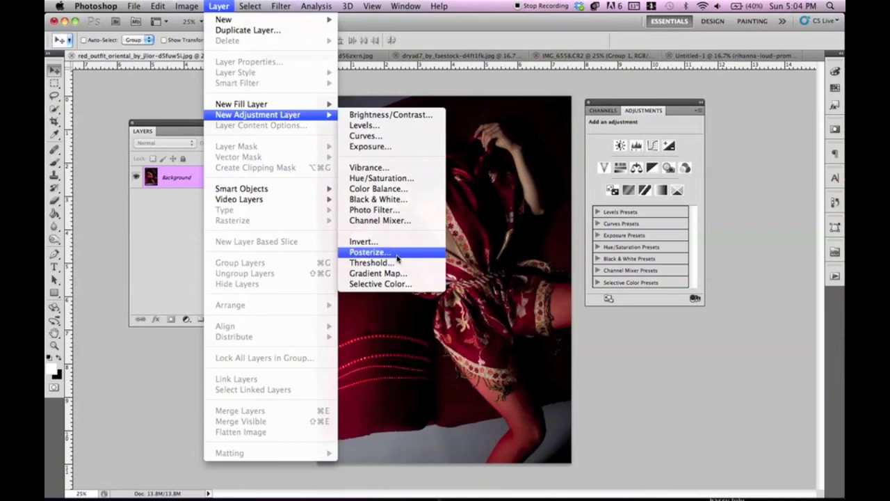
{"action": "left_click", "coordinate": [409, 284]}
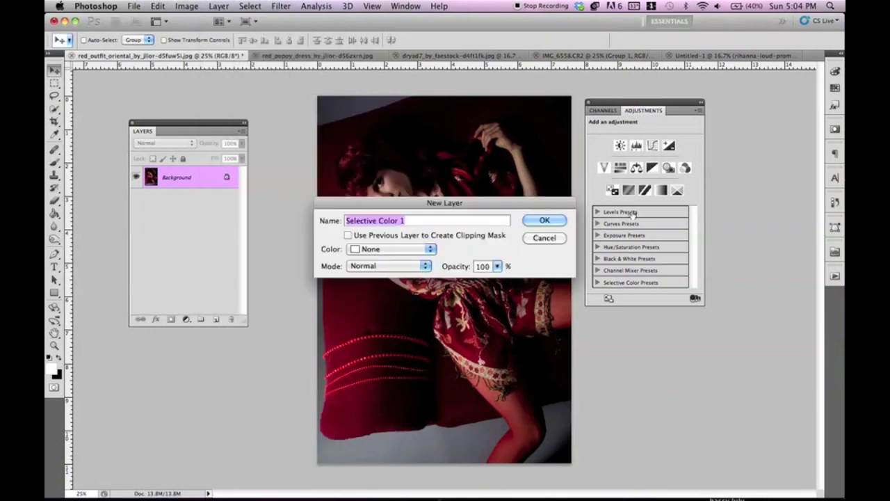
{"action": "left_click", "coordinate": [546, 221]}
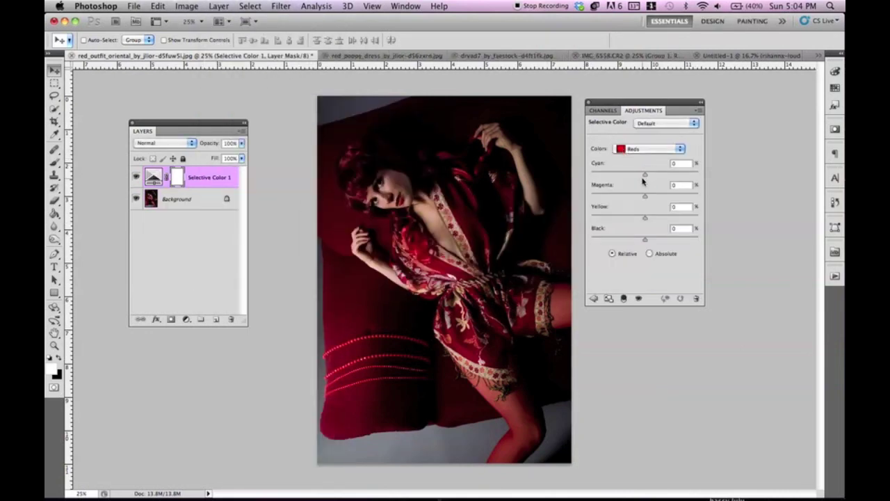
{"action": "left_click", "coordinate": [644, 149]}
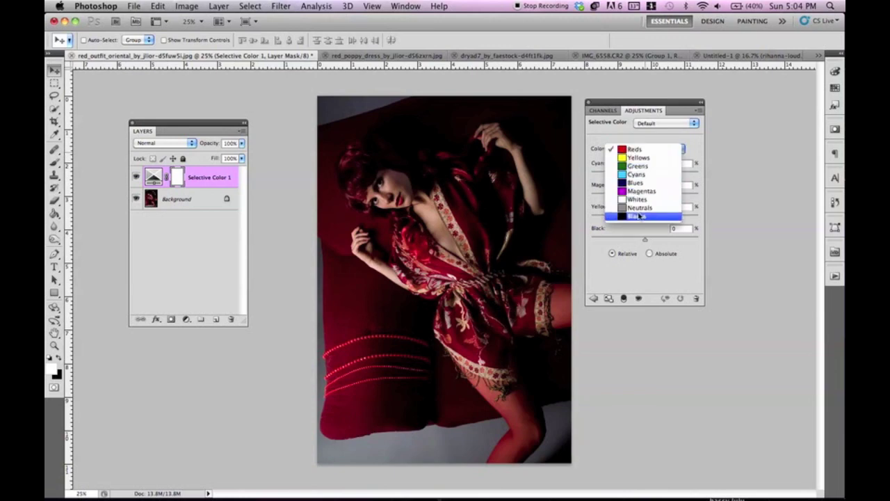
{"action": "left_click", "coordinate": [643, 217]}
{"action": "mouse_move", "coordinate": [639, 240]}
{"action": "left_mouse_down"}
{"action": "mouse_move", "coordinate": [617, 243]}
{"action": "mouse_move", "coordinate": [646, 243]}
{"action": "left_mouse_up"}
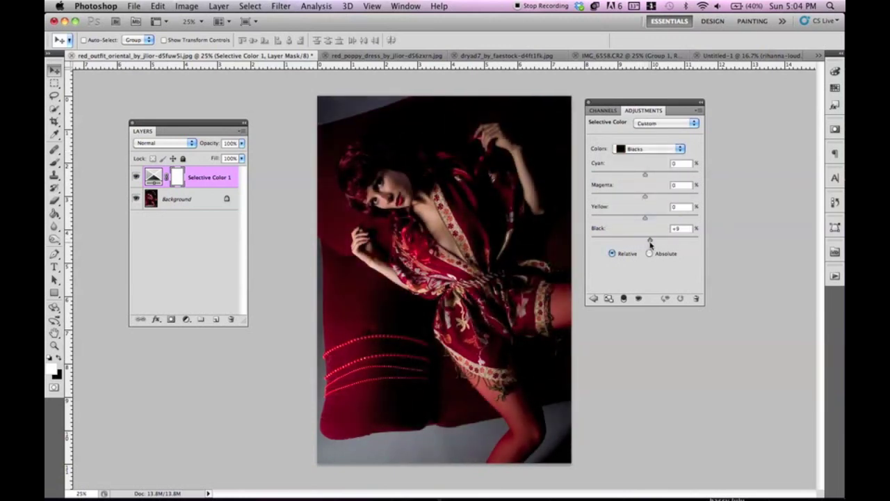
- Adjust the Blacks to Cyan +4, Magenta +15, Yellow -37 and Black +3, and compare with the Selective Color layer hidden
{"action": "left_click_drag", "start_coordinate": [644, 218], "coordinate": [630, 219]}
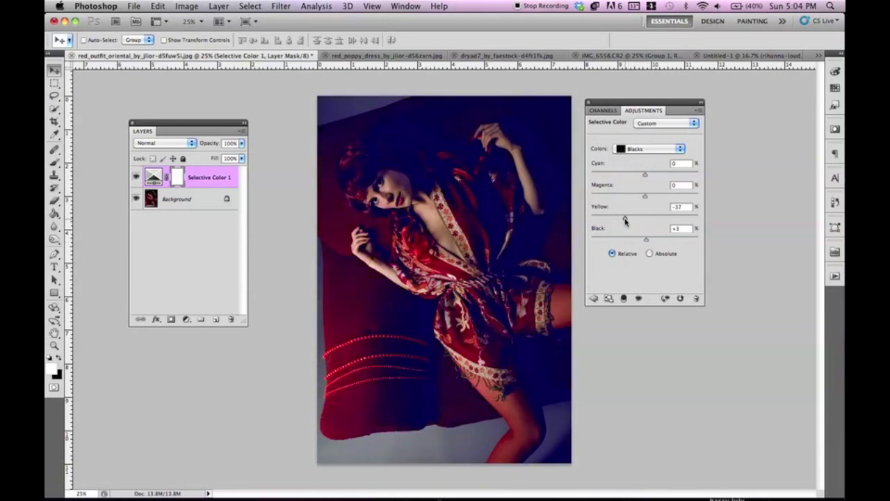
{"action": "left_click_drag", "start_coordinate": [644, 197], "coordinate": [653, 178]}
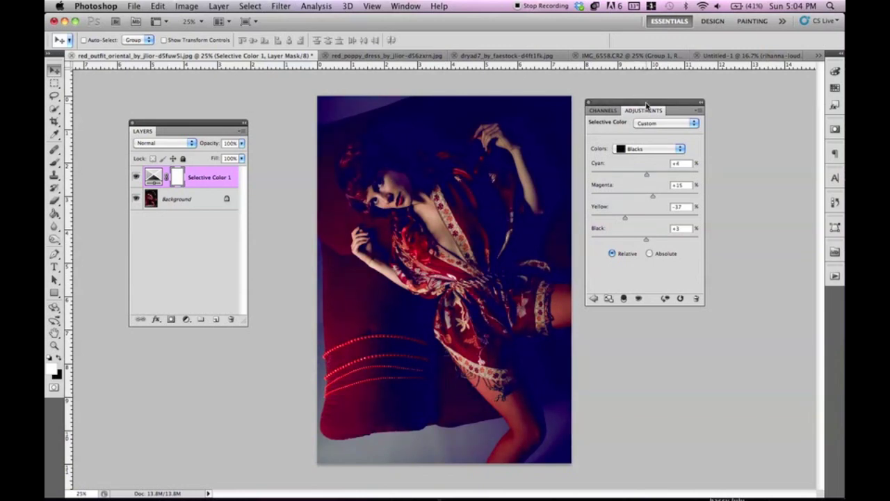
{"action": "left_click_drag", "start_coordinate": [645, 111], "coordinate": [625, 129]}
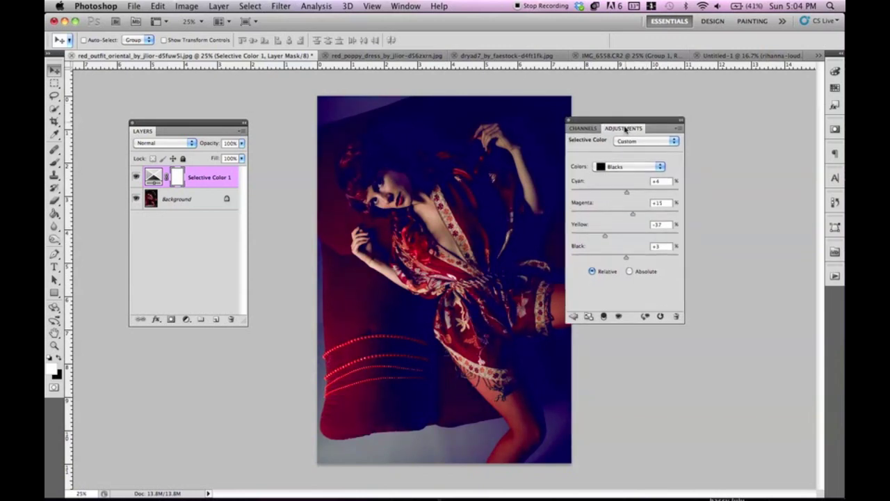
{"action": "left_click", "coordinate": [136, 178]}
{"action": "left_click", "coordinate": [135, 178]}
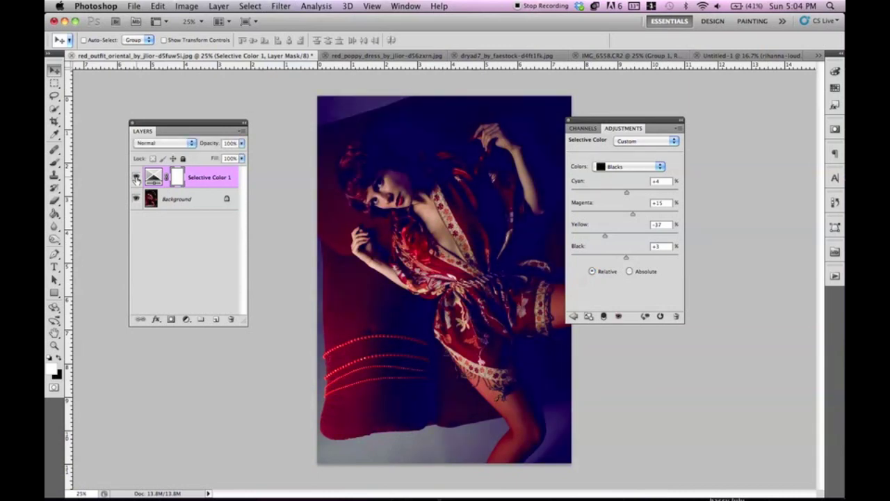
- Adjust the Yellows in the Selective Color layer to Cyan -54, Magenta +36, Yellow +39 and Black +36
{"action": "left_click", "coordinate": [629, 167]}
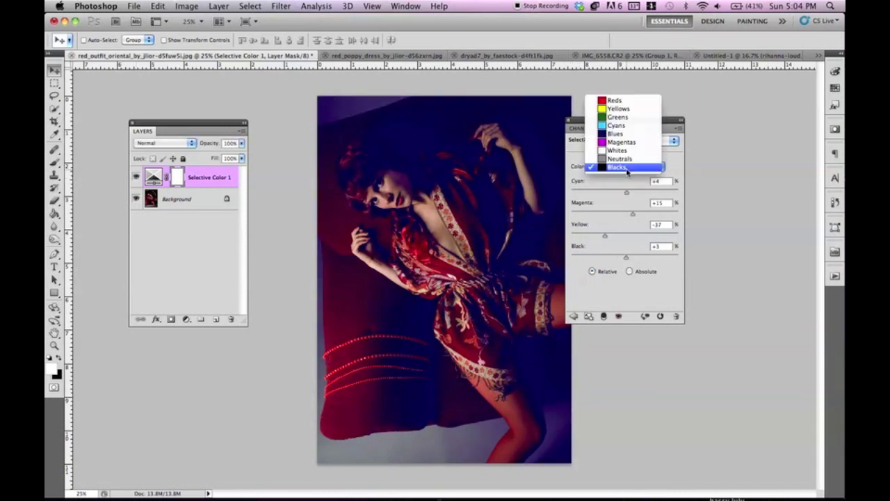
{"action": "left_click", "coordinate": [638, 110]}
{"action": "left_click_drag", "start_coordinate": [625, 194], "coordinate": [577, 236]}
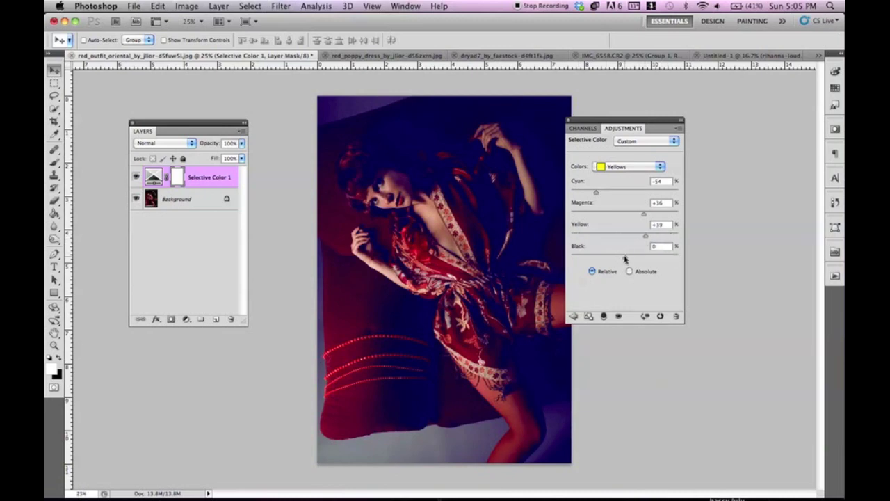
{"action": "mouse_move", "coordinate": [660, 259]}
{"action": "left_mouse_down"}
{"action": "mouse_move", "coordinate": [576, 256]}
{"action": "mouse_move", "coordinate": [650, 259]}
{"action": "left_mouse_up"}
- Set the Neutrals in the Selective Color layer to Yellow +4, keeping Cyan, Magenta and Black at 0
{"action": "left_click", "coordinate": [618, 167]}
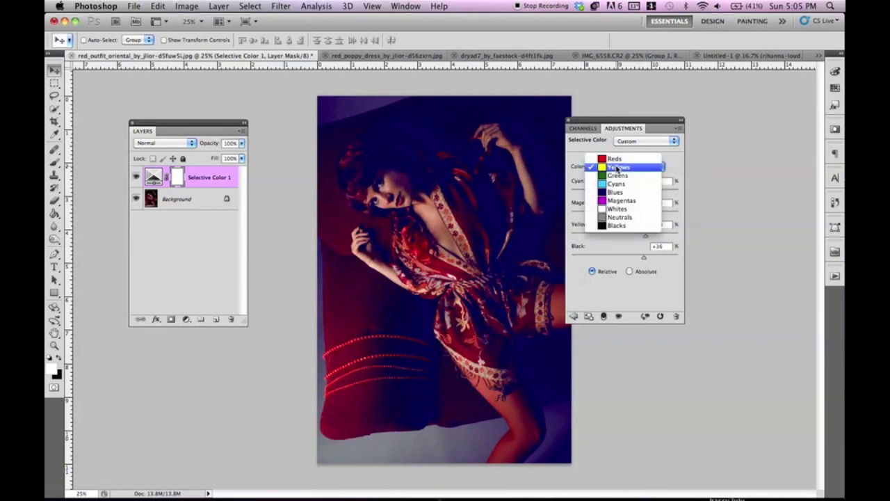
{"action": "left_click", "coordinate": [618, 217]}
{"action": "left_click_drag", "start_coordinate": [608, 237], "coordinate": [625, 192]}
{"action": "mouse_move", "coordinate": [623, 259]}
{"action": "left_mouse_down"}
{"action": "mouse_move", "coordinate": [603, 258]}
{"action": "mouse_move", "coordinate": [638, 260]}
{"action": "mouse_move", "coordinate": [625, 259]}
{"action": "left_mouse_up"}
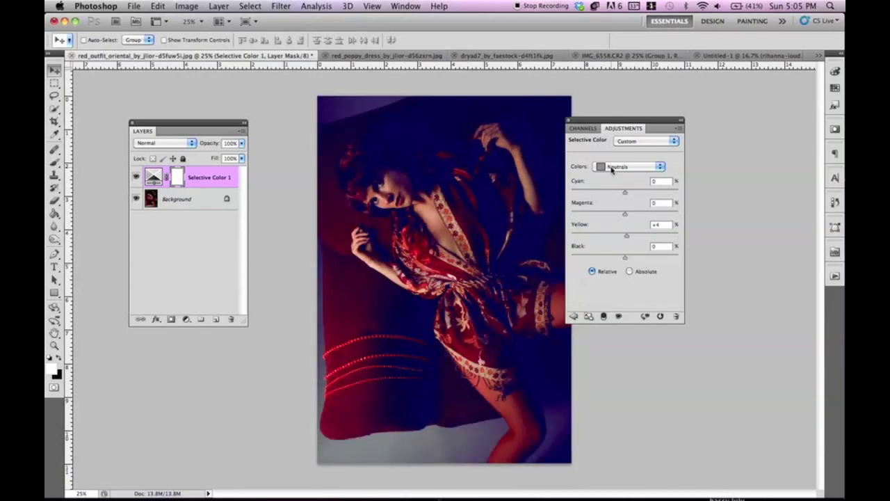
- Add a Gradient Map adjustment layer above Selective Color 1 and open its gradient for editing
{"action": "left_click", "coordinate": [188, 319]}
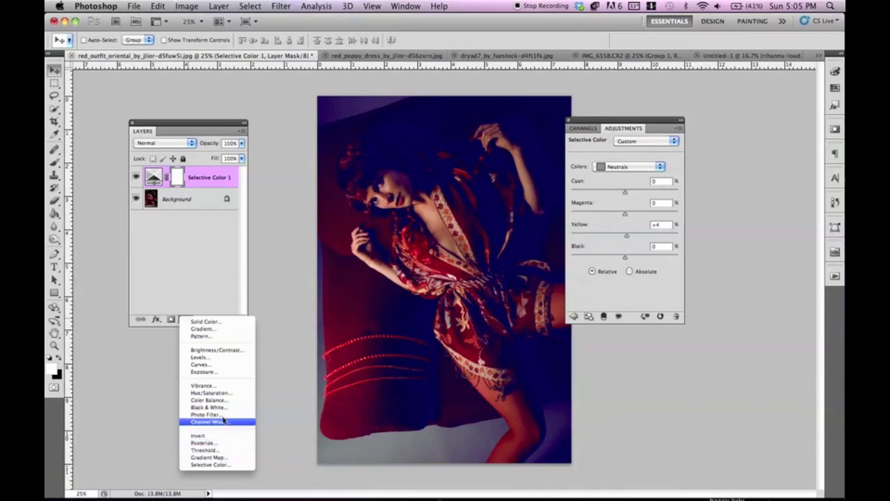
{"action": "left_click", "coordinate": [219, 459]}
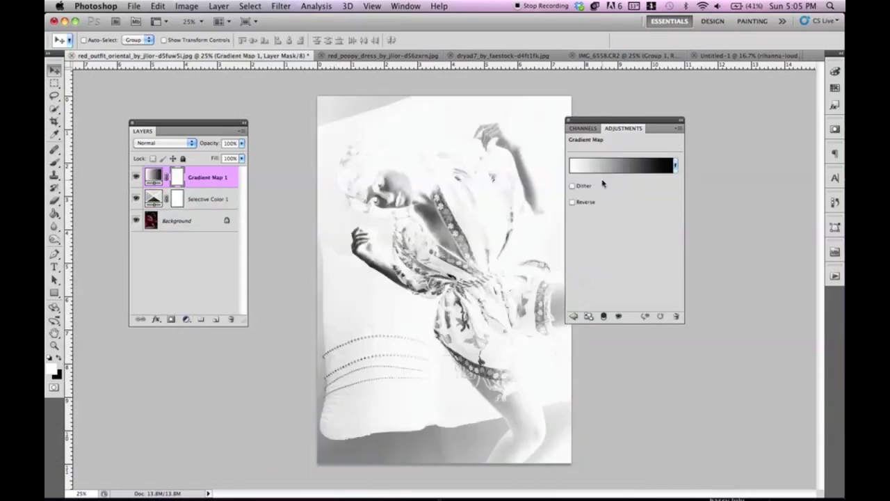
{"action": "left_click", "coordinate": [635, 163]}
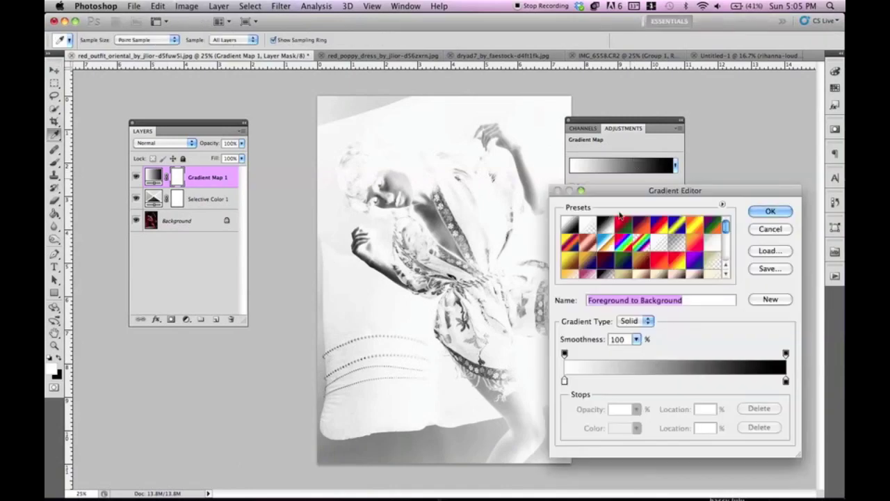
- Try several gradient presets on the Gradient Map and apply the pink-to-yellow one
{"action": "left_click", "coordinate": [570, 262]}
{"action": "scroll", "coordinate": [611, 255], "scroll_direction": "down", "scroll_amount": 5}
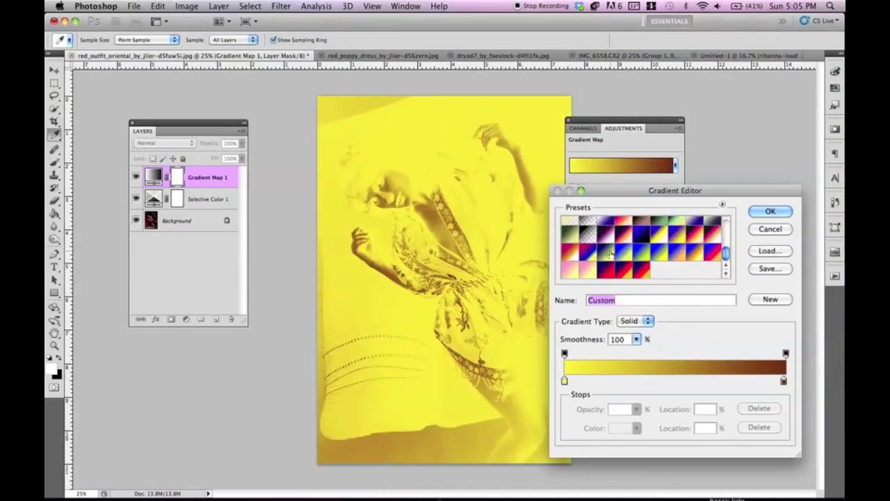
{"action": "left_click", "coordinate": [660, 236]}
{"action": "left_click", "coordinate": [676, 236]}
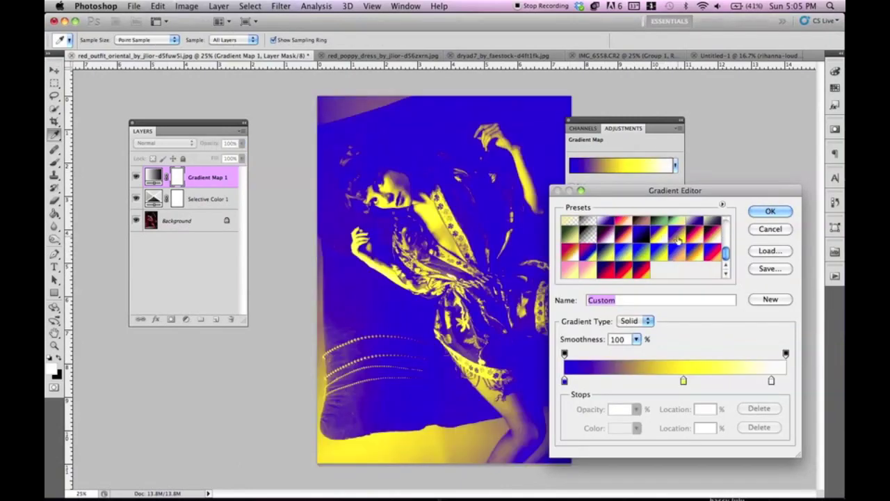
{"action": "left_click", "coordinate": [687, 239]}
{"action": "left_click", "coordinate": [706, 240]}
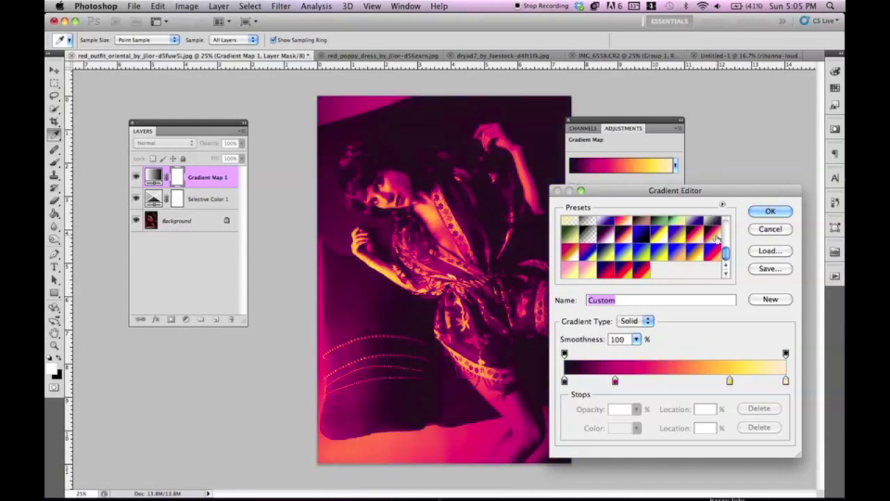
{"action": "left_click", "coordinate": [690, 259]}
{"action": "left_click", "coordinate": [622, 269]}
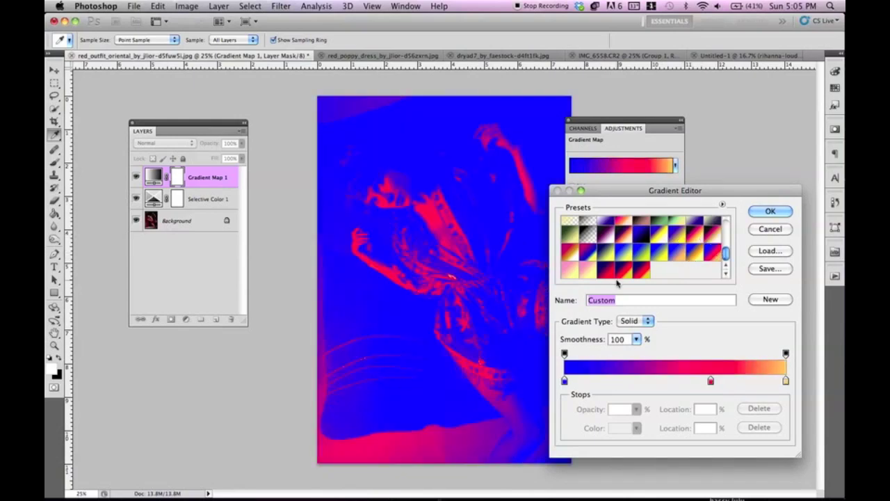
{"action": "left_click", "coordinate": [641, 271]}
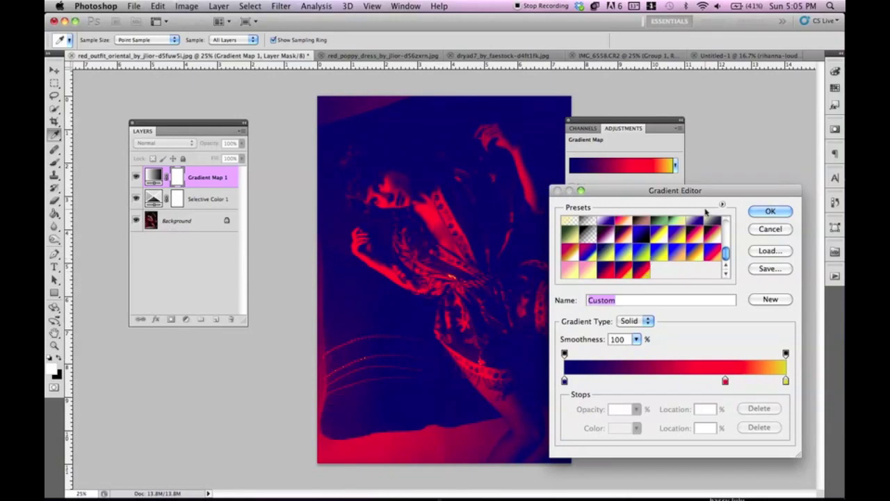
{"action": "left_click", "coordinate": [588, 273]}
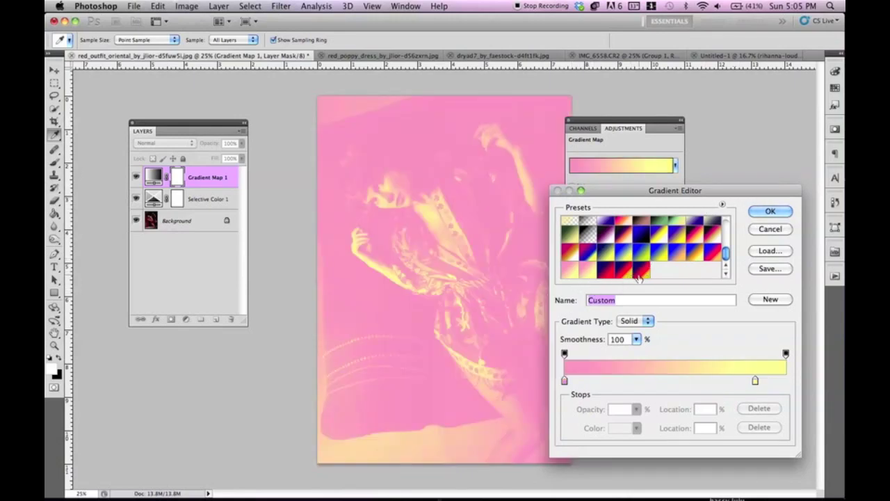
{"action": "left_click", "coordinate": [771, 212]}
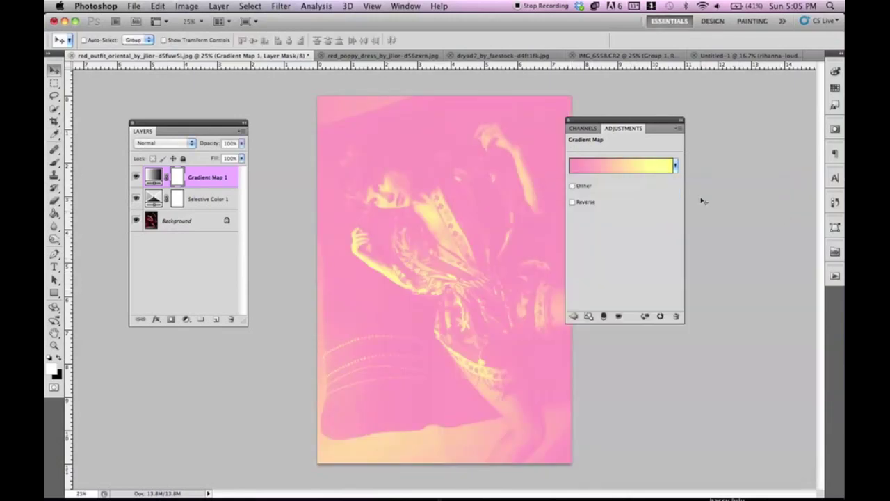
- Try Multiply blending at 53% opacity on the Gradient Map layer
{"action": "left_click", "coordinate": [179, 142]}
{"action": "left_click", "coordinate": [166, 172]}
{"action": "key", "text": "5"}
{"action": "key", "text": "3"}
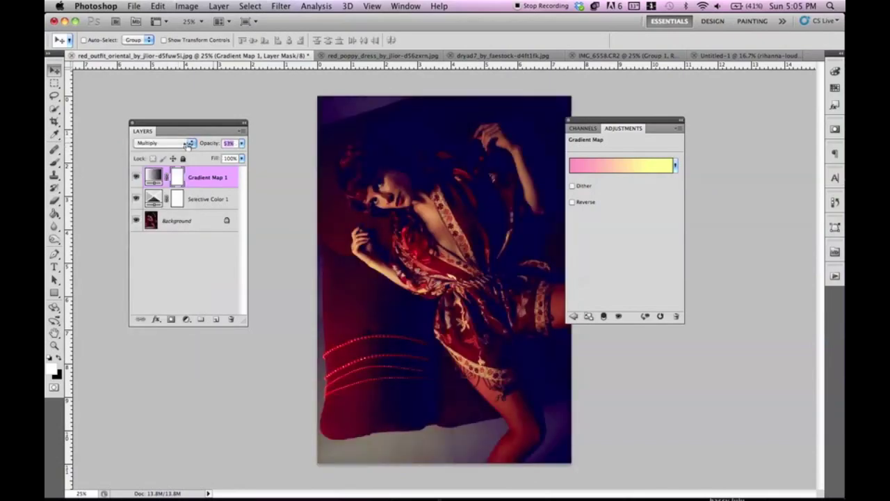
- Set the Gradient Map layer to Screen blending at about 17% opacity and compare the image with it hidden
{"action": "left_click", "coordinate": [179, 142]}
{"action": "left_click", "coordinate": [168, 187]}
{"action": "left_click_drag", "start_coordinate": [203, 144], "coordinate": [188, 144]}
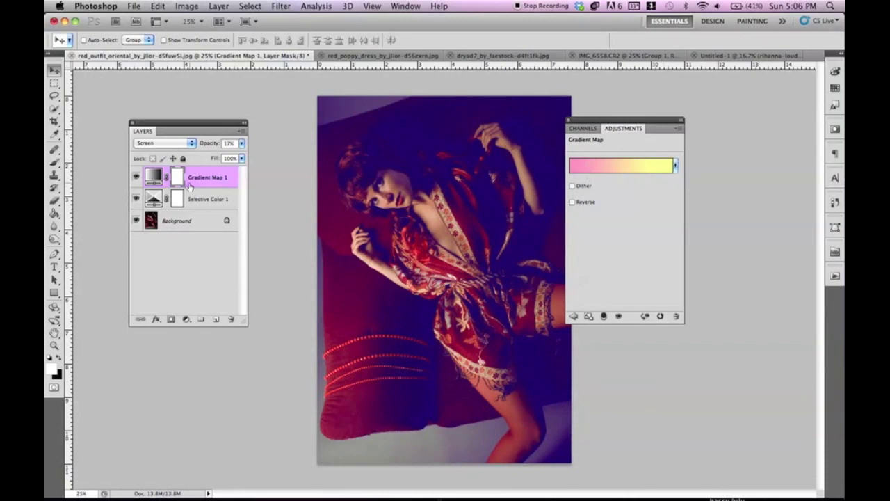
{"action": "left_click", "coordinate": [135, 178]}
{"action": "left_click", "coordinate": [135, 178]}
{"action": "left_click_drag", "start_coordinate": [205, 147], "coordinate": [206, 147]}
- Add a Curves adjustment layer, lift the shadows in the Blue channel, and move its white point to input 222
{"action": "left_click", "coordinate": [217, 7]}
{"action": "mouse_move", "coordinate": [304, 118]}
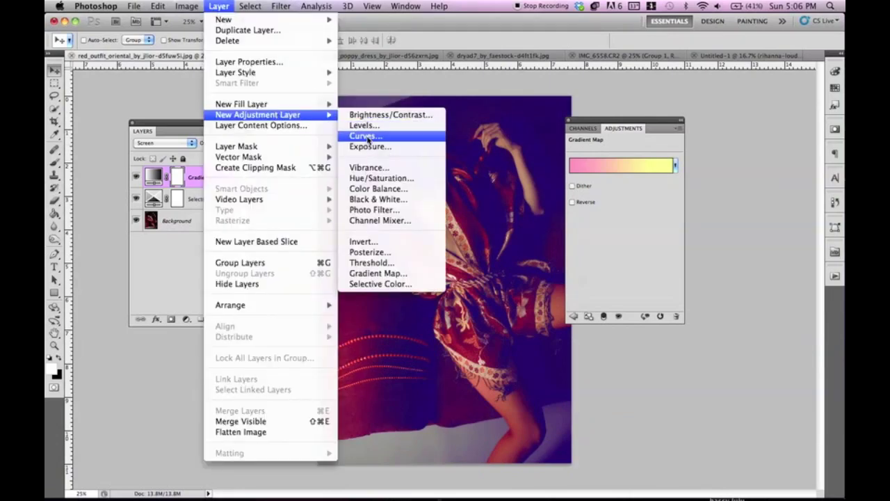
{"action": "left_click", "coordinate": [364, 136]}
{"action": "left_click", "coordinate": [550, 221]}
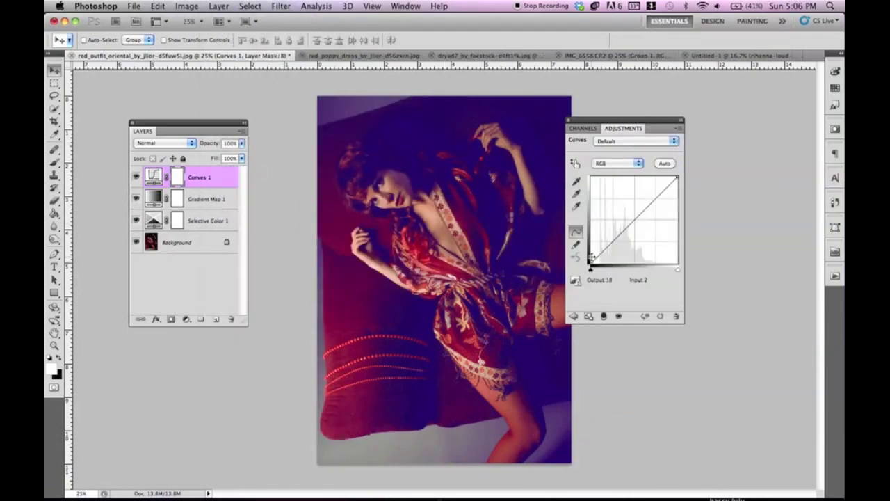
{"action": "left_click", "coordinate": [617, 163]}
{"action": "left_click", "coordinate": [615, 189]}
{"action": "left_click_drag", "start_coordinate": [591, 263], "coordinate": [646, 206]}
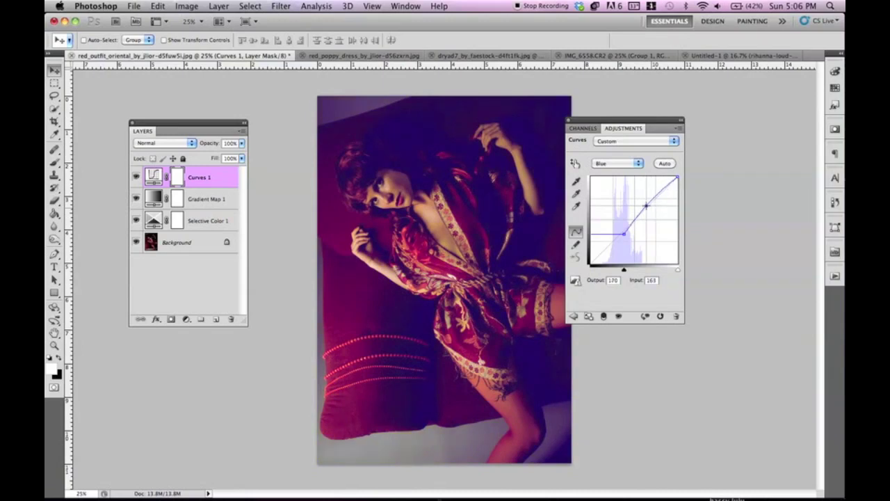
{"action": "mouse_move", "coordinate": [678, 178]}
{"action": "left_mouse_down"}
{"action": "mouse_move", "coordinate": [677, 186]}
{"action": "mouse_move", "coordinate": [677, 178]}
{"action": "mouse_move", "coordinate": [648, 176]}
{"action": "mouse_move", "coordinate": [666, 165]}
{"action": "left_mouse_up"}
- Add a second Curves layer and boost RGB contrast with two midtone points and the black point moved in to about input 39
{"action": "left_click", "coordinate": [219, 6]}
{"action": "mouse_move", "coordinate": [290, 116]}
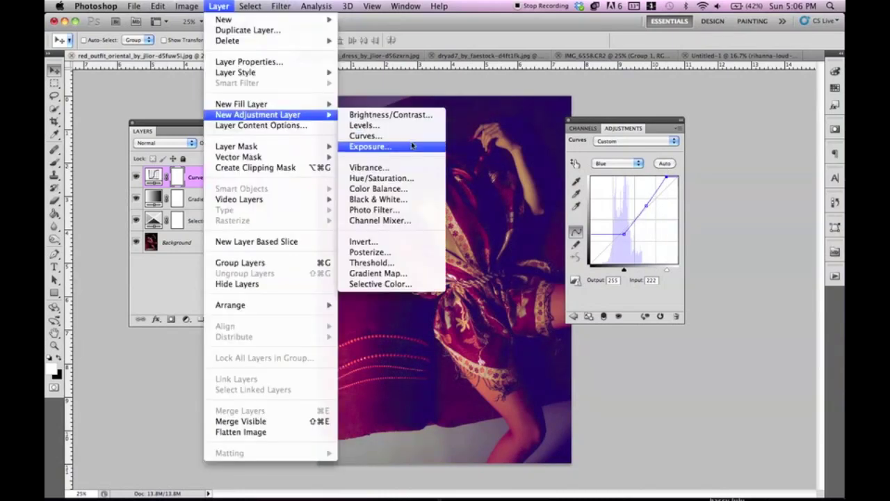
{"action": "left_click", "coordinate": [409, 135]}
{"action": "left_click", "coordinate": [540, 234]}
{"action": "left_click_drag", "start_coordinate": [625, 228], "coordinate": [645, 207]}
{"action": "left_click_drag", "start_coordinate": [624, 237], "coordinate": [627, 228]}
{"action": "left_click_drag", "start_coordinate": [591, 261], "coordinate": [604, 265]}
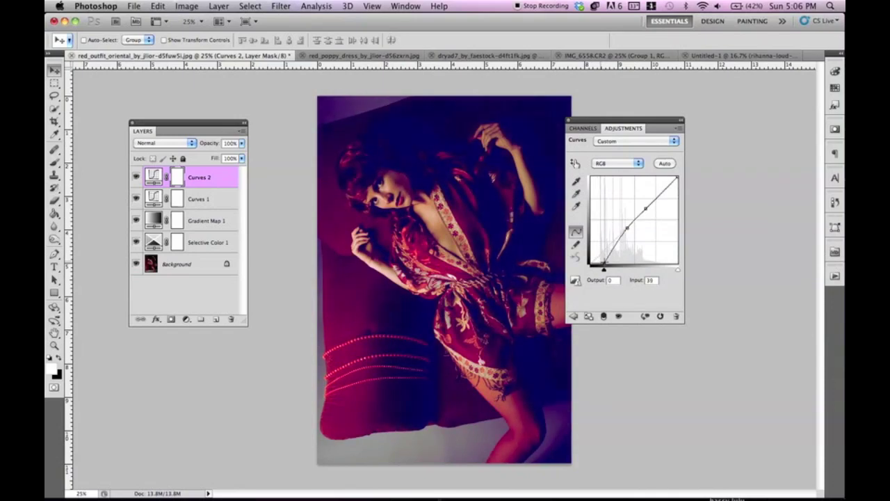
- Group all four adjustment layers of the red outfit image and compare the photo with the group hidden and shown
{"action": "left_click", "coordinate": [201, 238], "text": "shift"}
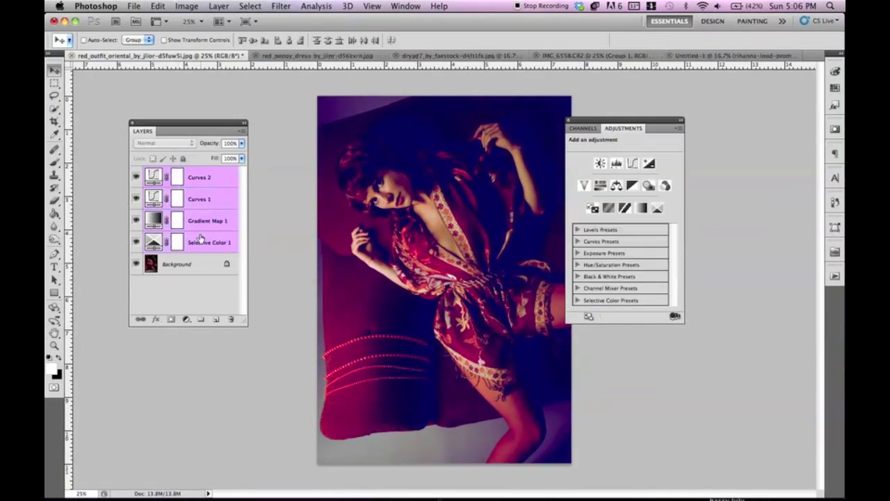
{"action": "key", "text": "ctrl+g"}
{"action": "left_click", "coordinate": [136, 172]}
{"action": "left_click", "coordinate": [136, 173]}
{"action": "left_click", "coordinate": [136, 172]}
{"action": "left_click", "coordinate": [136, 172]}
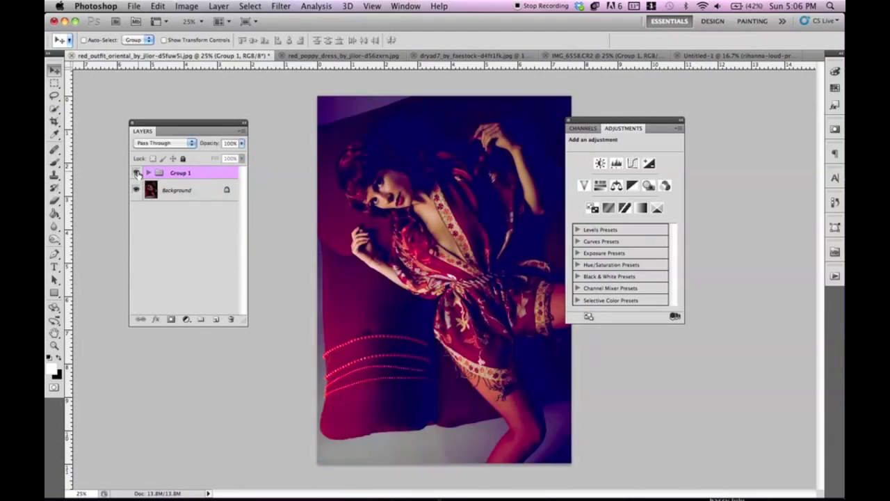
- In the red_poppy_dress image, group the five layers above the Background and compare before and after at 25% zoom
{"action": "left_click", "coordinate": [321, 56]}
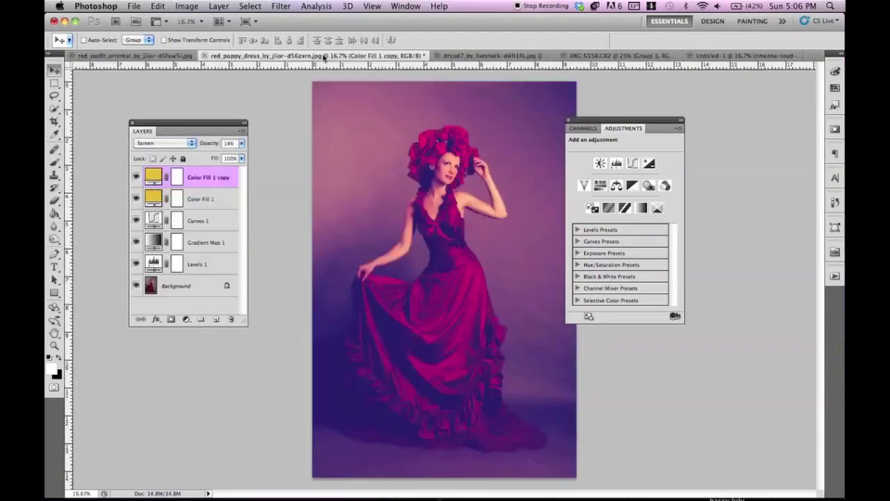
{"action": "left_click", "coordinate": [226, 263], "text": "shift"}
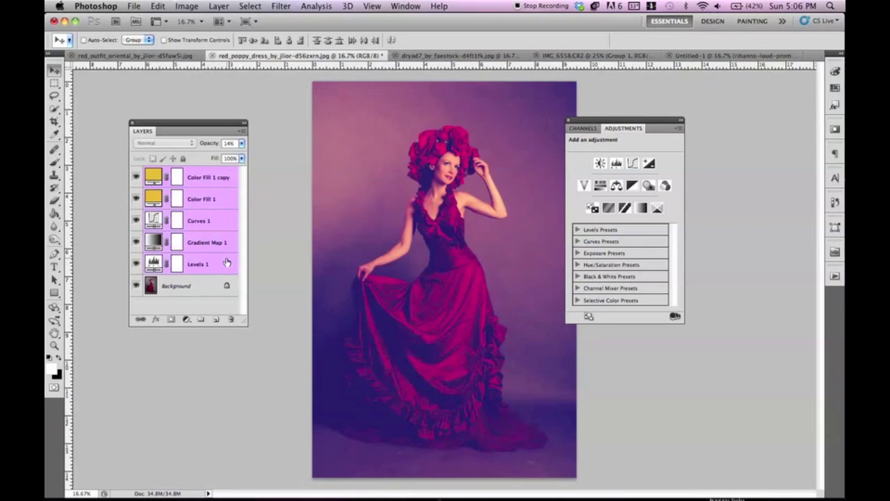
{"action": "key", "text": "super+g"}
{"action": "left_click", "coordinate": [137, 173]}
{"action": "left_click", "coordinate": [136, 173]}
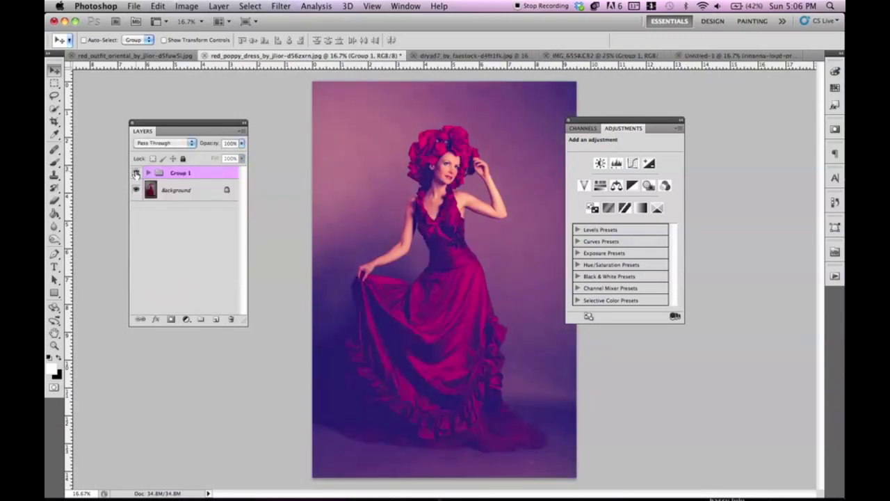
{"action": "key", "text": "super+equal"}
{"action": "scroll", "coordinate": [394, 224], "scroll_direction": "up", "scroll_amount": 3}
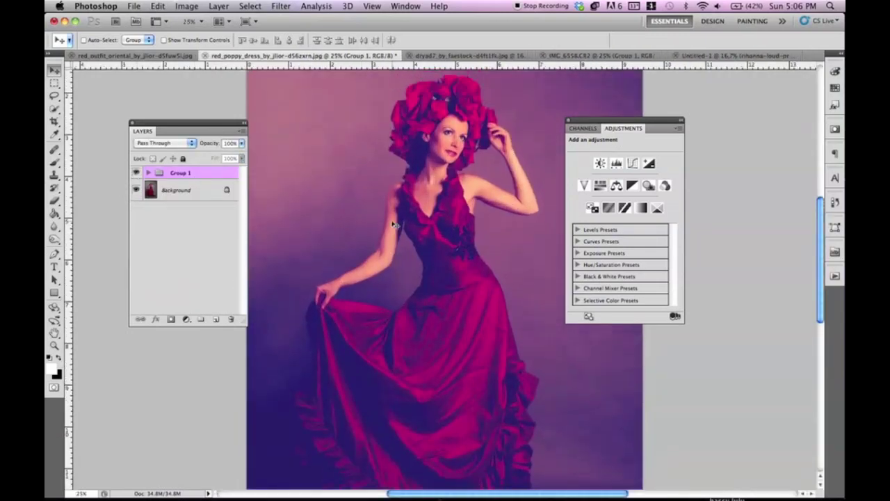
{"action": "left_click", "coordinate": [137, 172]}
{"action": "left_click", "coordinate": [137, 172]}
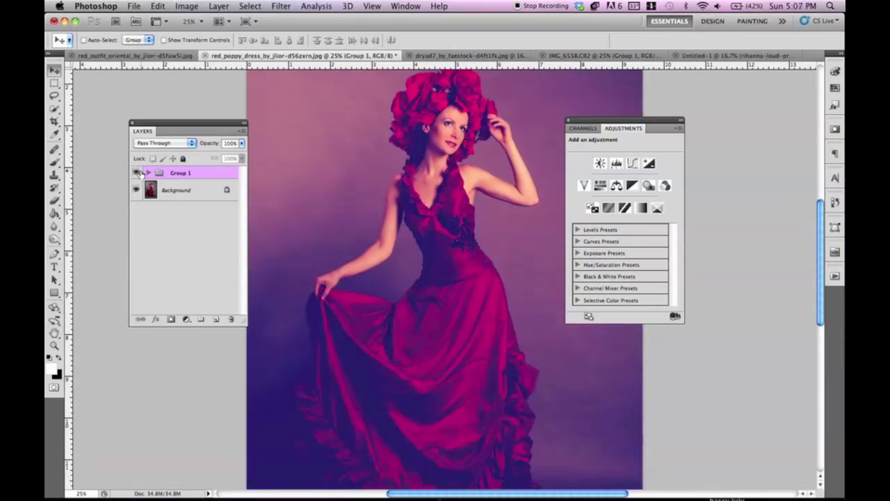
- Clear the Adjustments panel off the dryad7 image and compare that photo with Group 1 hidden and shown
{"action": "left_click", "coordinate": [490, 58]}
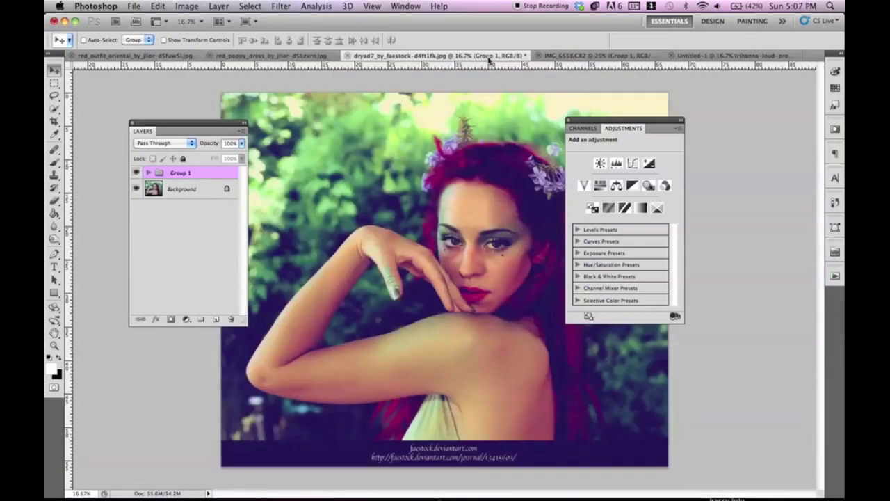
{"action": "left_click_drag", "start_coordinate": [746, 146], "coordinate": [743, 147]}
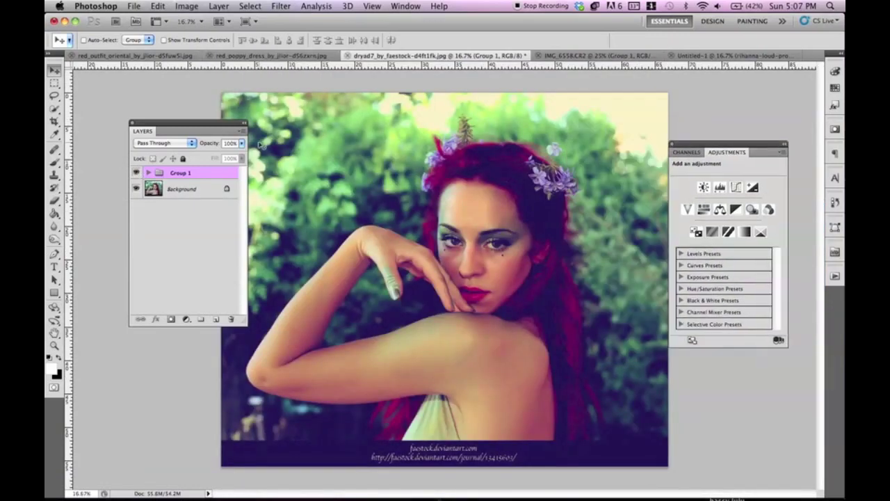
{"action": "left_click", "coordinate": [137, 172]}
{"action": "left_click", "coordinate": [137, 173]}
- Compare the IMG_6558 photo with its Group 1 hidden and shown
{"action": "left_click", "coordinate": [577, 60]}
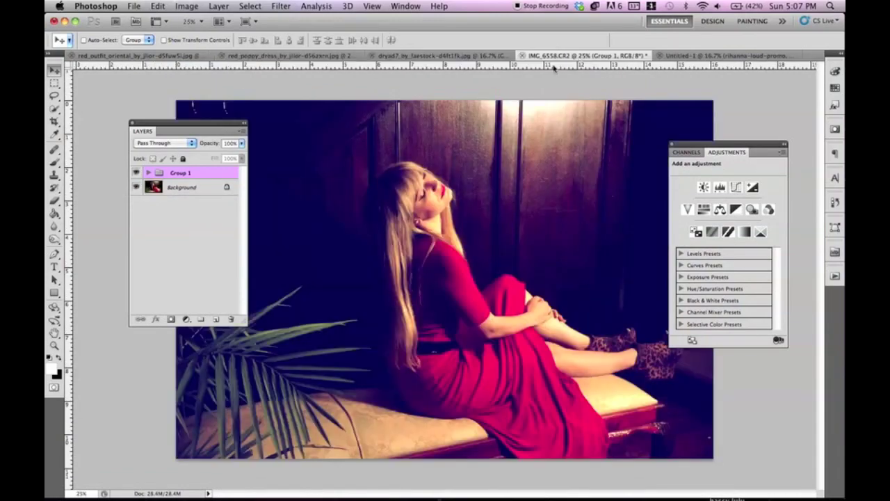
{"action": "left_click", "coordinate": [137, 173]}
{"action": "left_click", "coordinate": [136, 173]}
{"action": "left_click", "coordinate": [137, 172]}
{"action": "left_click", "coordinate": [136, 173]}
- Check the Rihanna collage against the finished IMG_6558, dryad7 and red poppy dress edits
{"action": "left_click", "coordinate": [713, 56]}
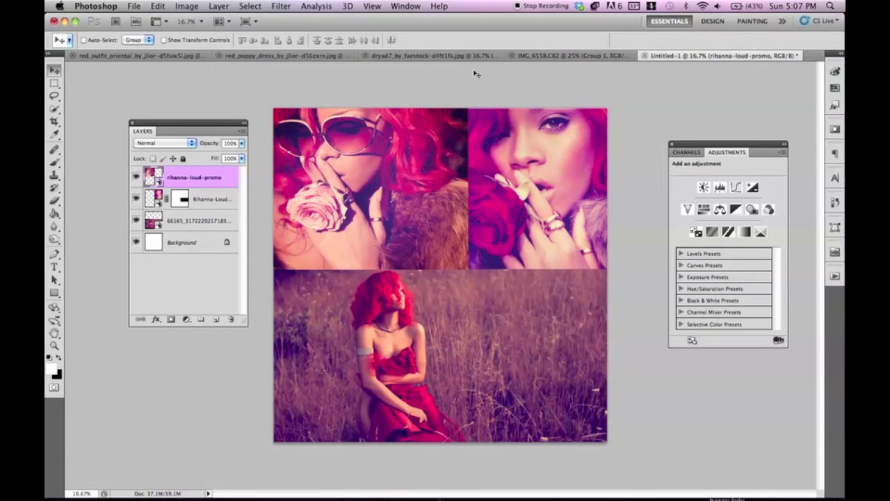
{"action": "left_click", "coordinate": [542, 55]}
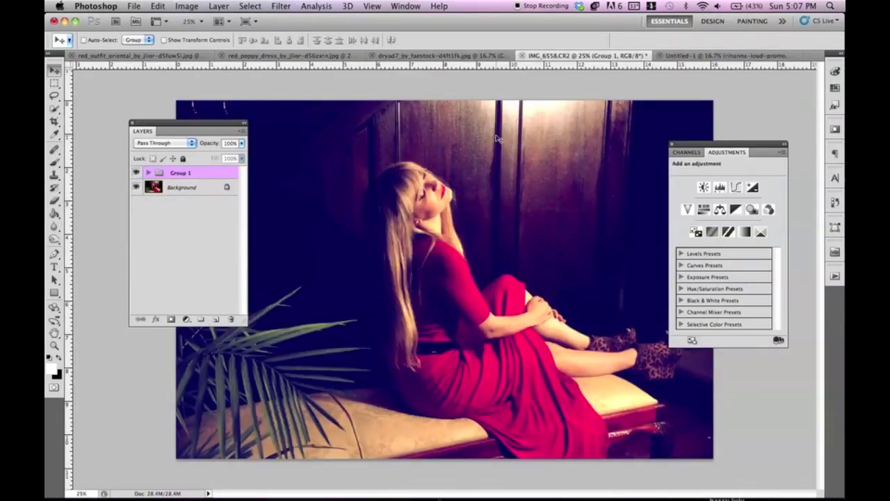
{"action": "left_click", "coordinate": [434, 56]}
{"action": "left_click", "coordinate": [303, 56]}
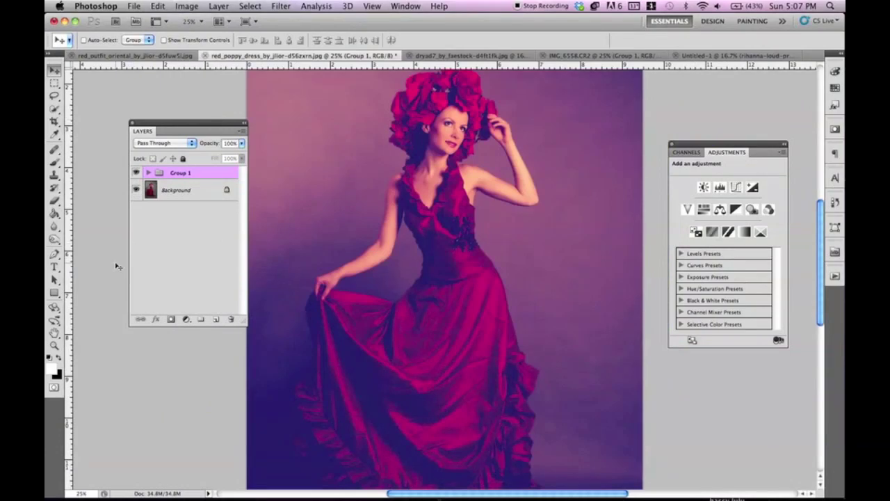
{"action": "key", "text": "super+z"}
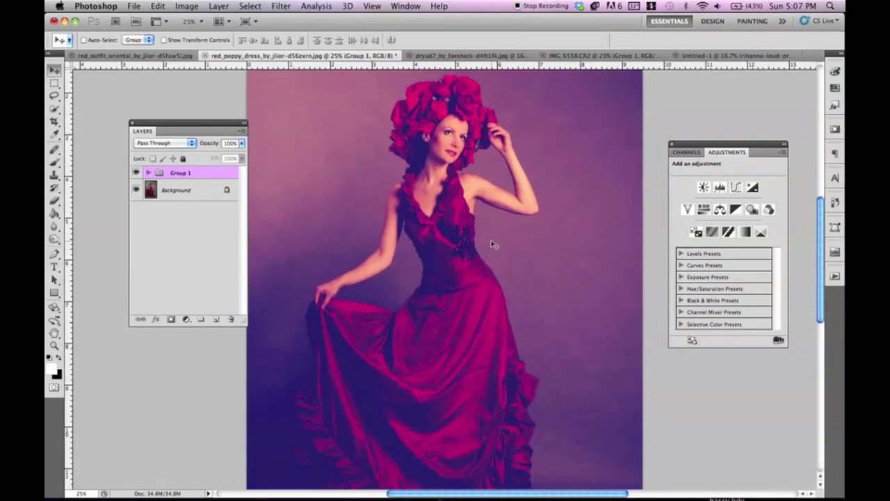
{"action": "key", "text": "super+z"}
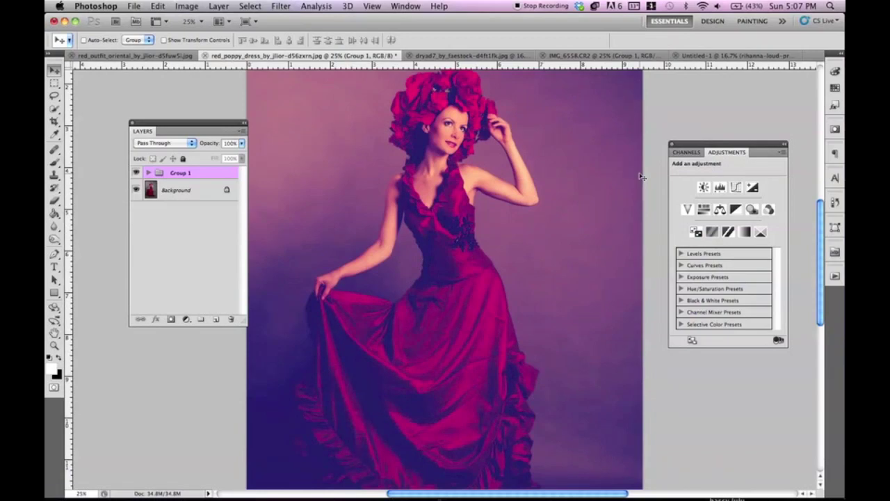